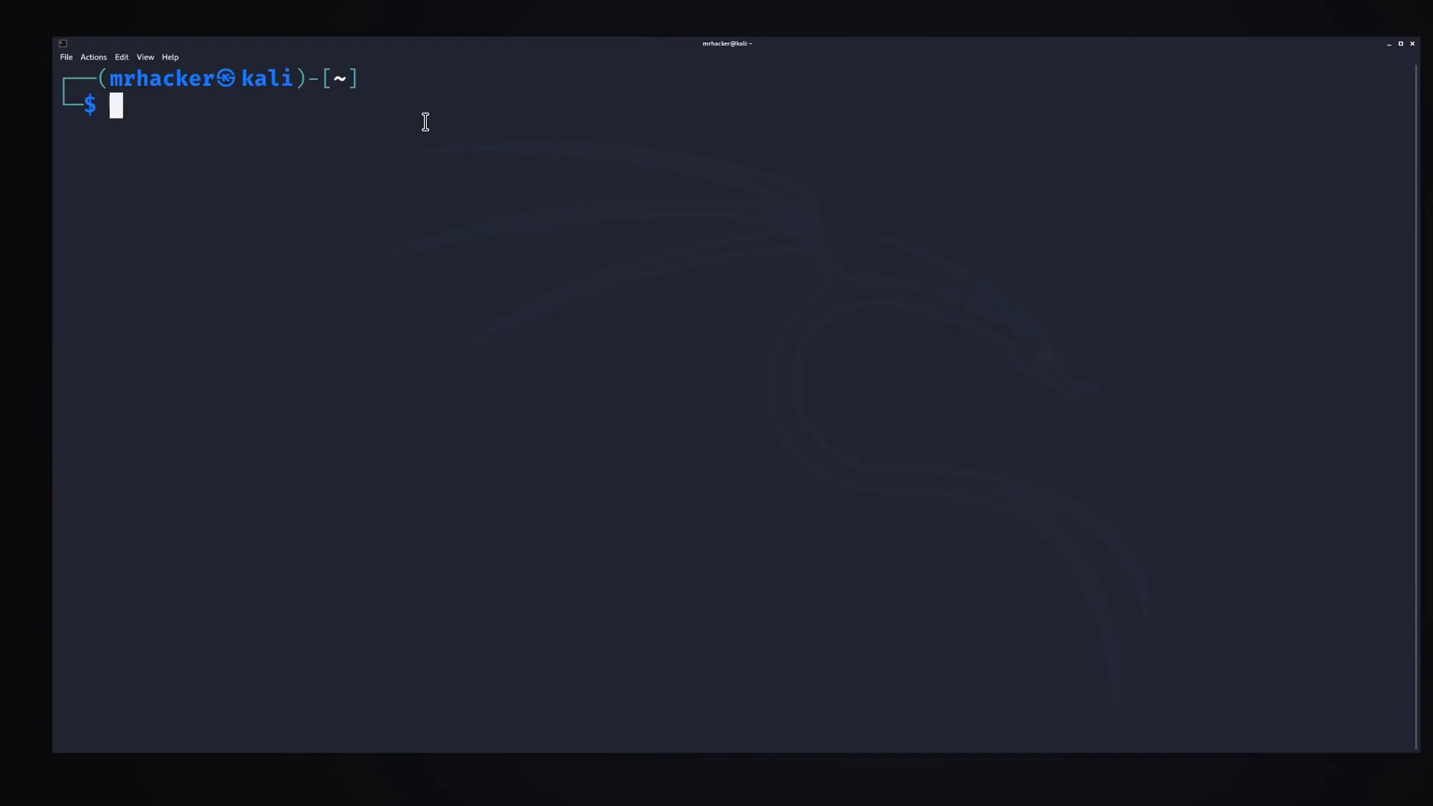
Install the OpenVPN package with sudo apt-get install openvpn, authenticating with the account's sudo password.
{"action": "type", "text": "sudo apt-get ins"}
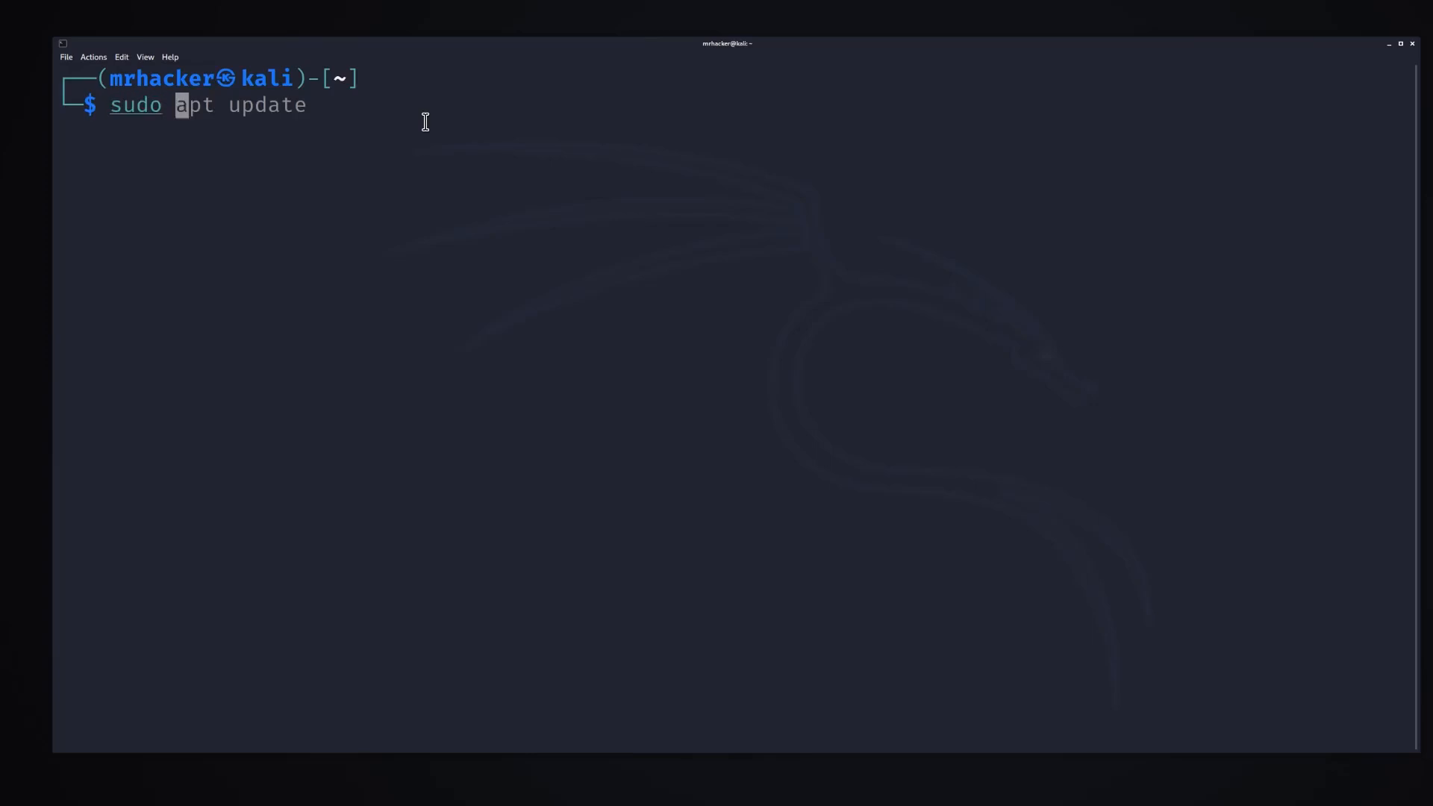
{"action": "type", "text": "tall"}
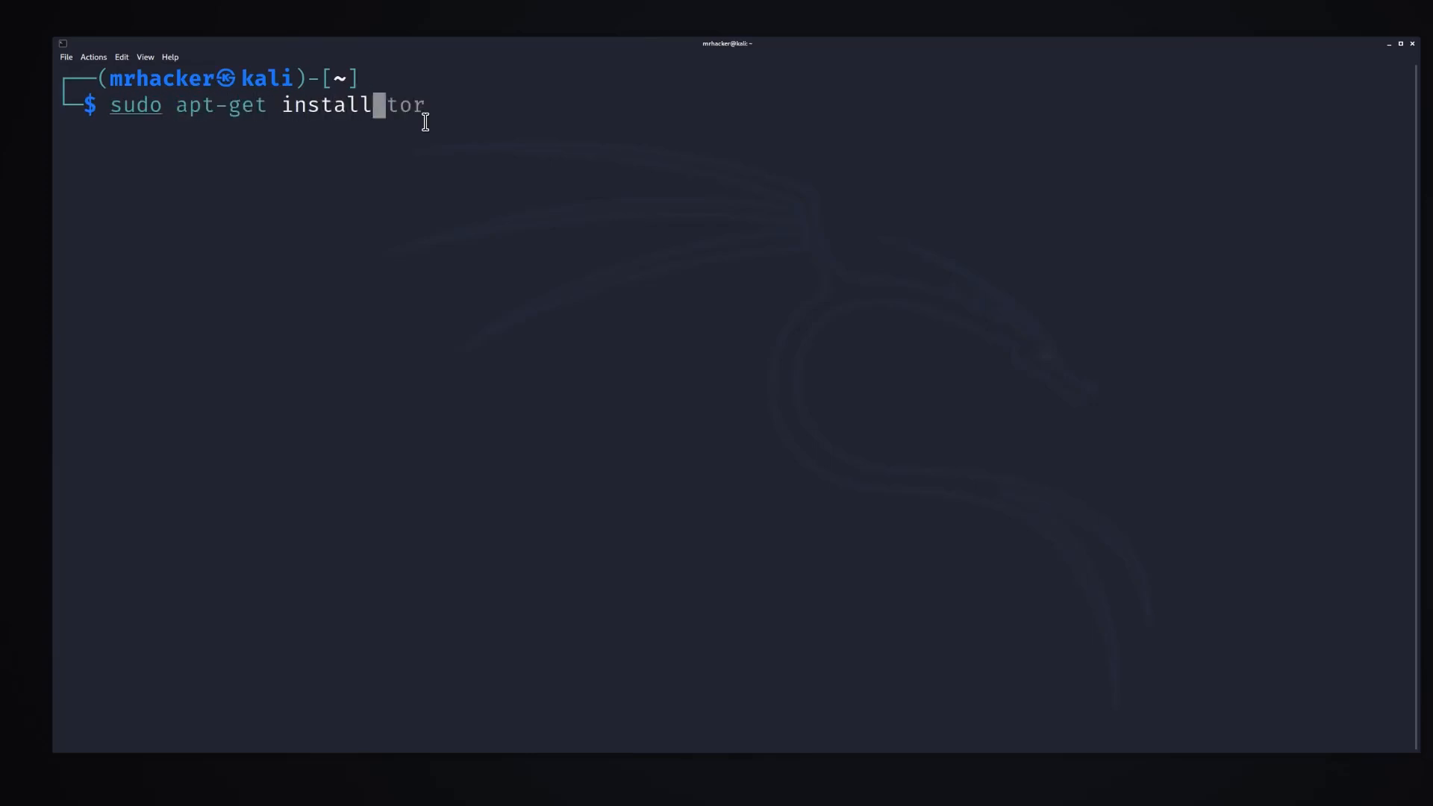
{"action": "type", "text": " openvpn"}
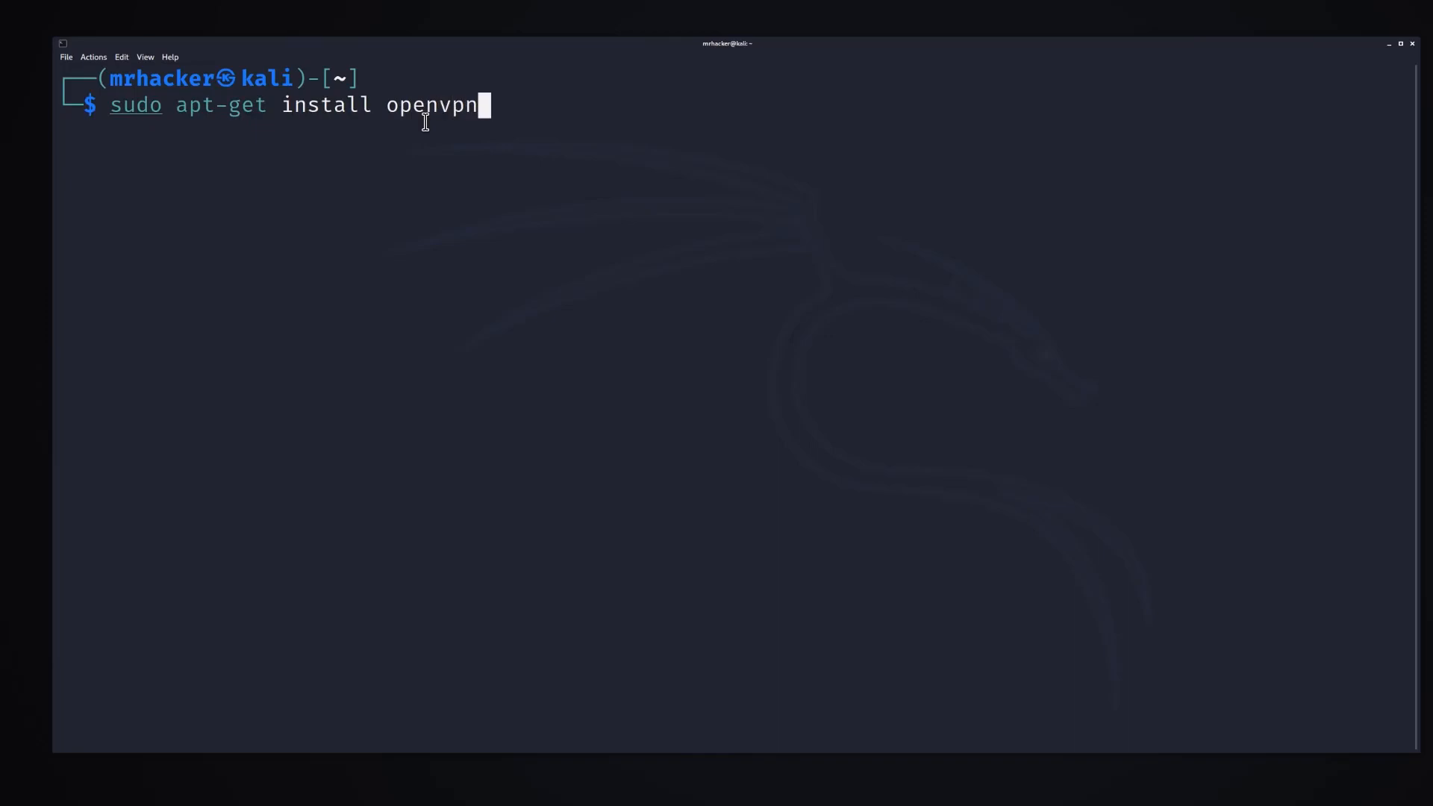
{"action": "key", "text": "Return"}
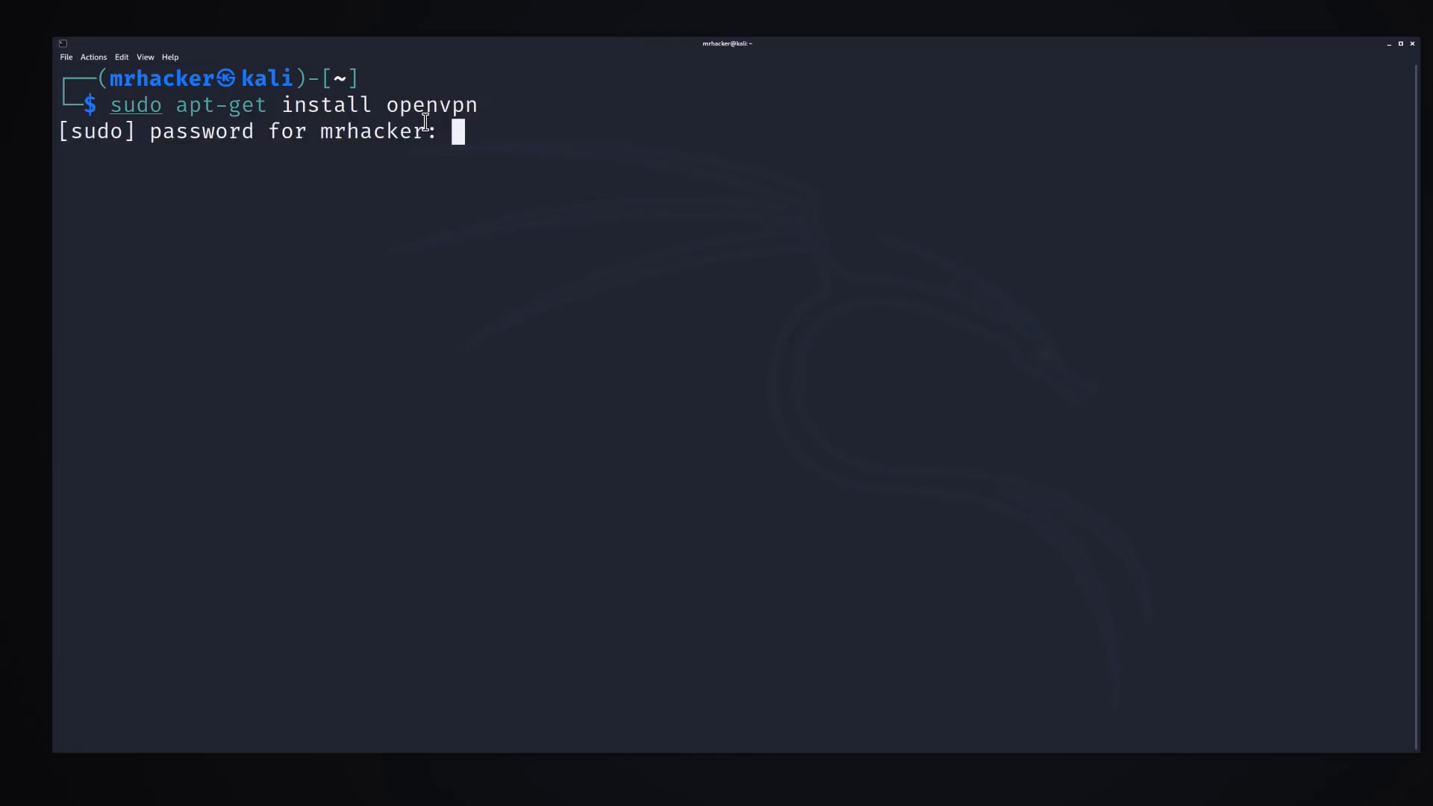
{"action": "key", "text": "Return"}
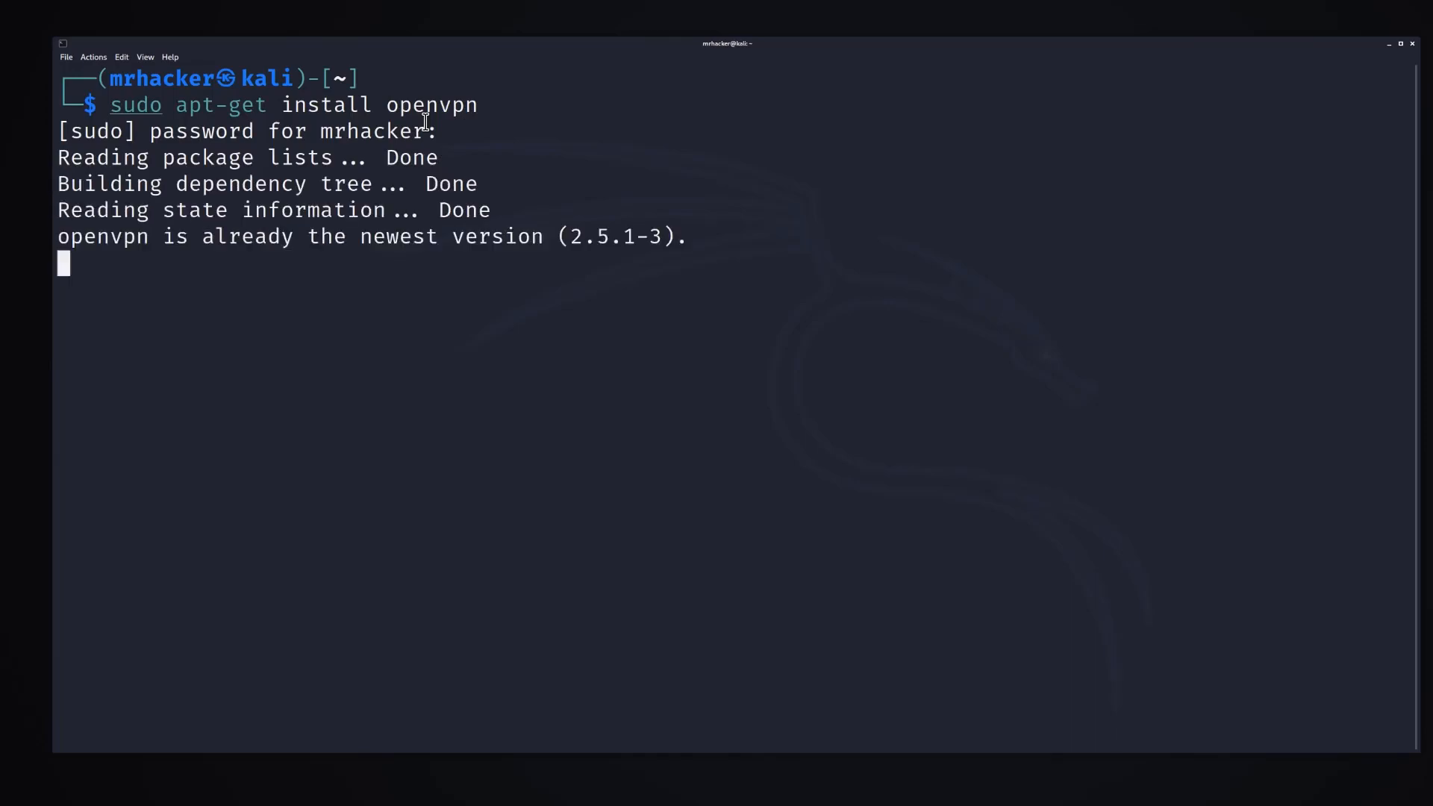
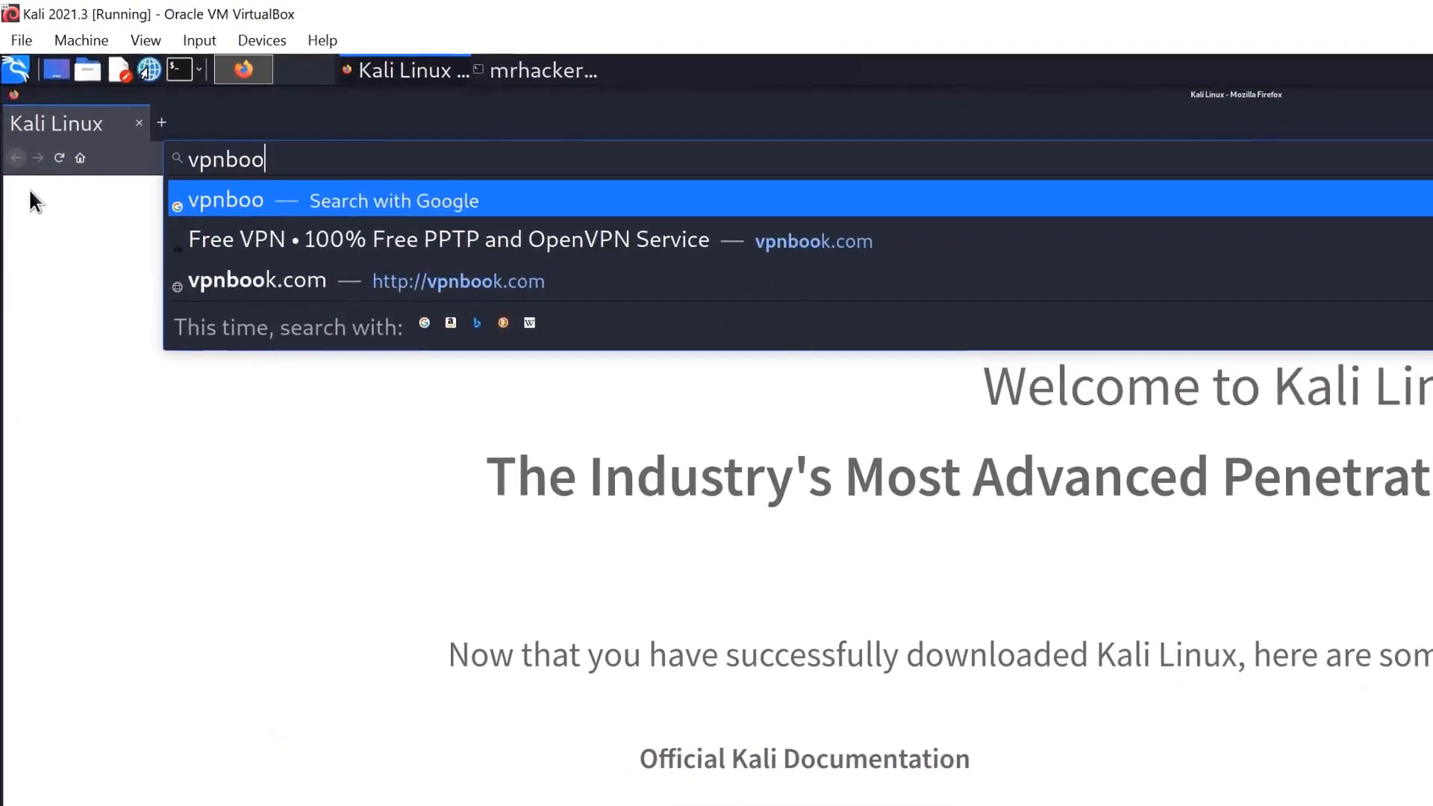
Go to vpnbook.com, enlarge the page view, and display the OpenVPN access details of the free VPN service.
{"action": "type", "text": "k.com"}
{"action": "key", "text": "Return"}
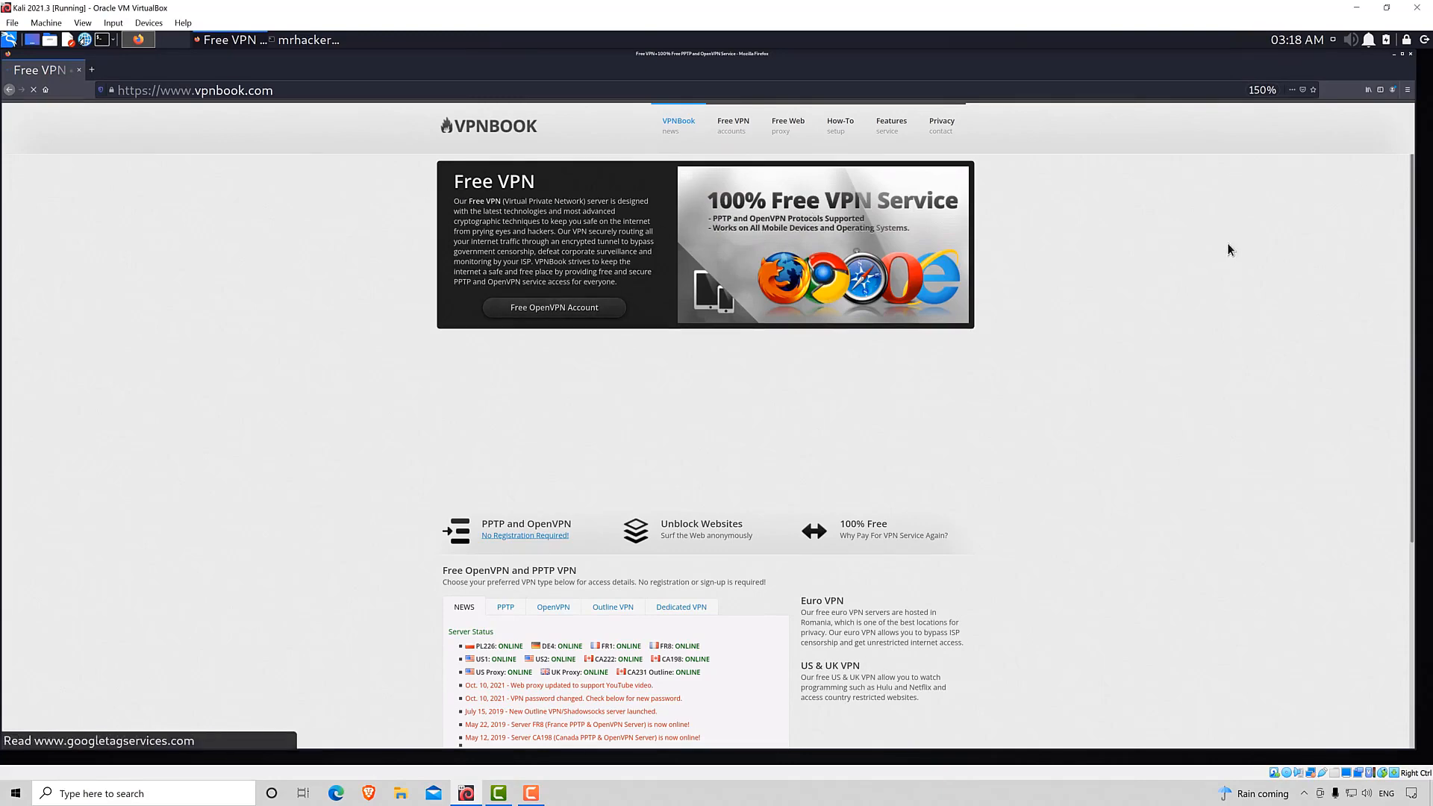
{"action": "key", "text": "ctrl+plus"}
{"action": "scroll", "coordinate": [979, 444], "scroll_direction": "down", "scroll_amount": 2}
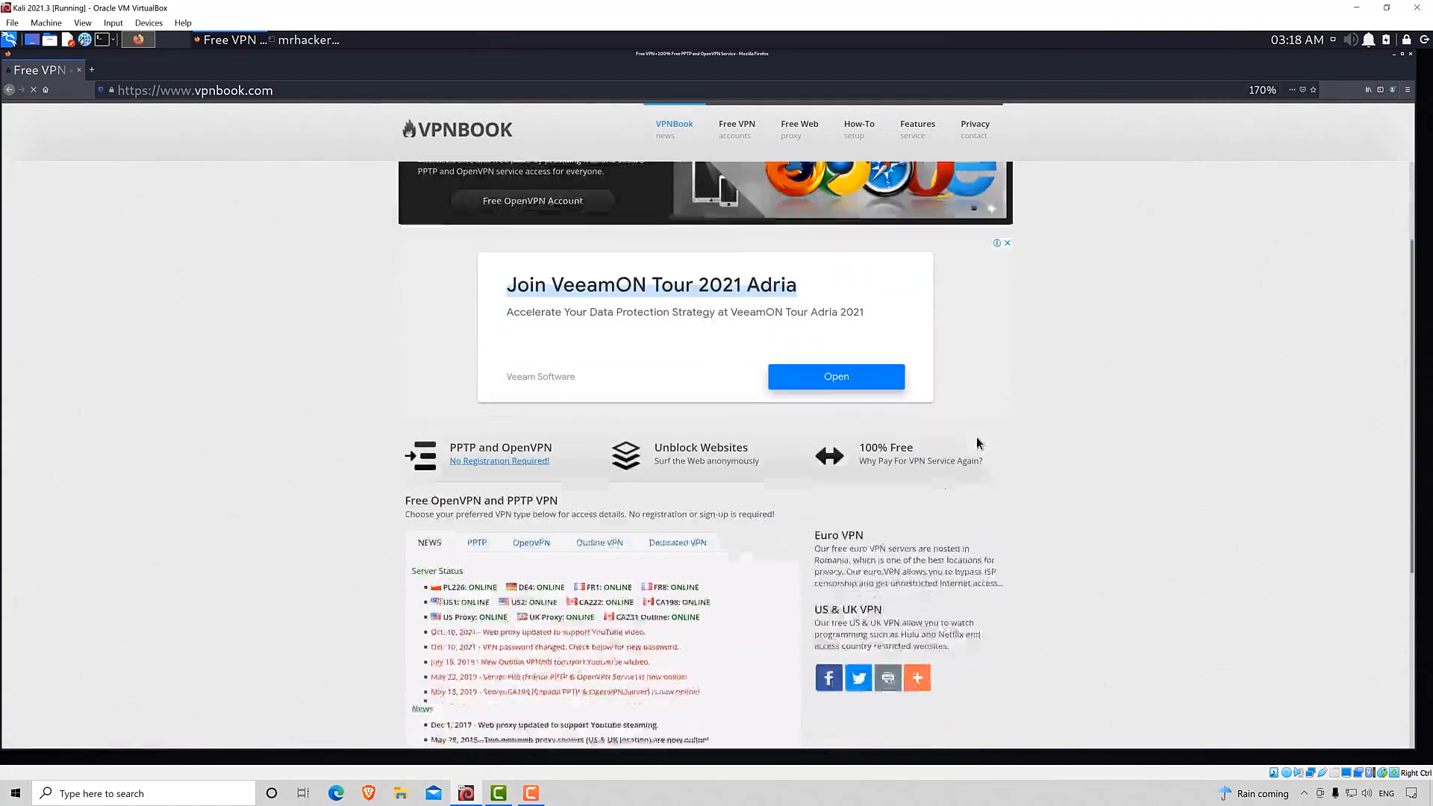
{"action": "scroll", "coordinate": [978, 442], "scroll_direction": "down", "scroll_amount": 2}
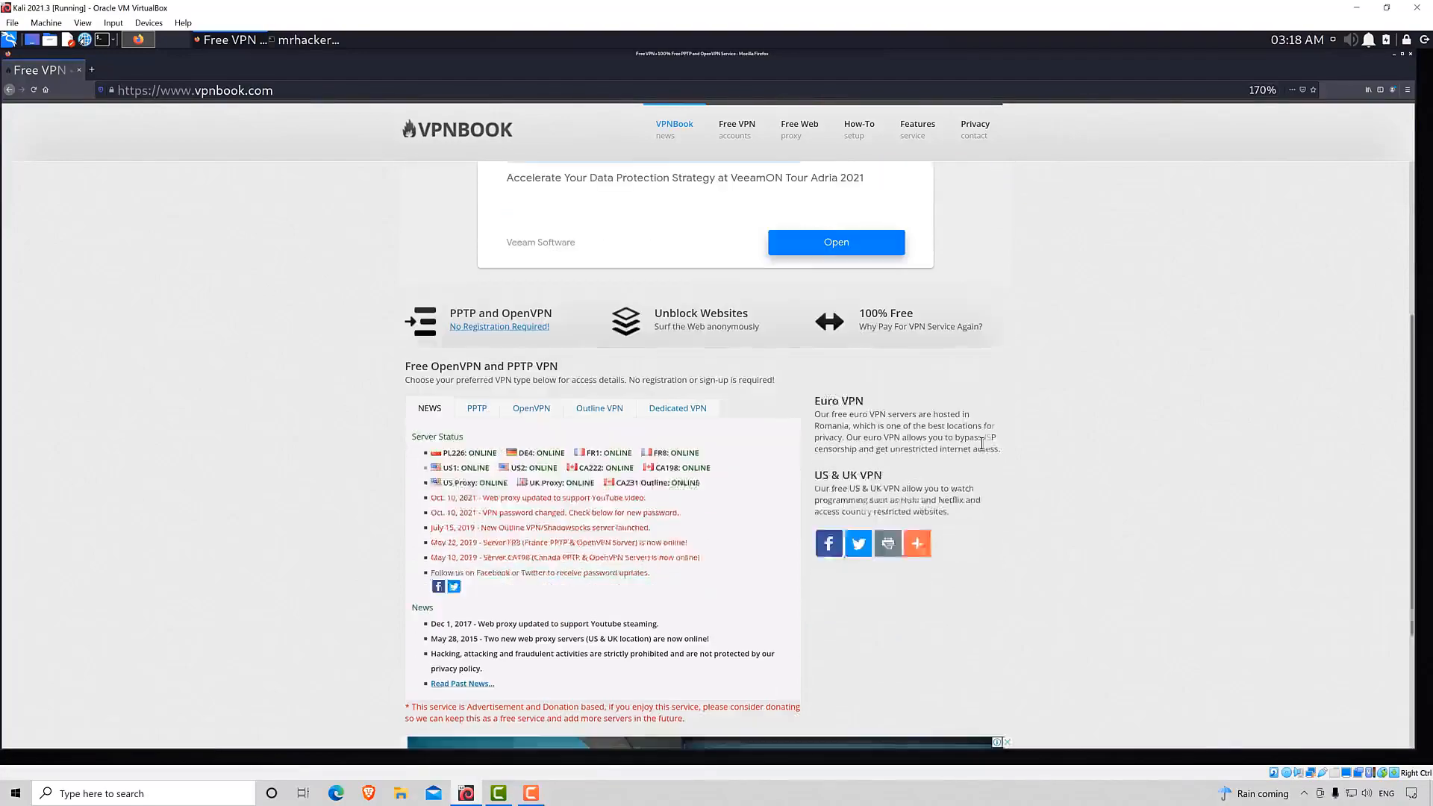
{"action": "scroll", "coordinate": [981, 443], "scroll_direction": "down", "scroll_amount": 1}
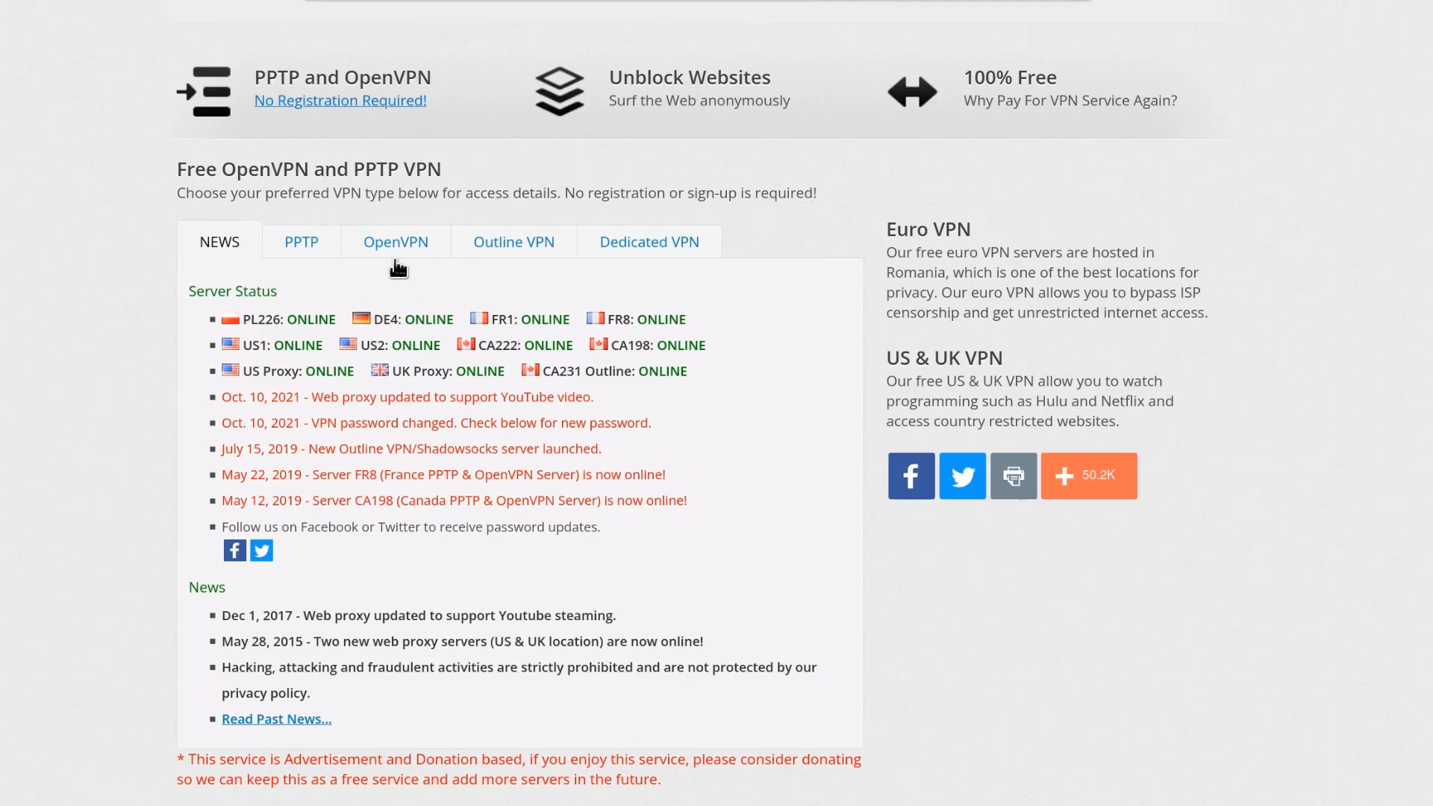
{"action": "left_click", "coordinate": [418, 256]}
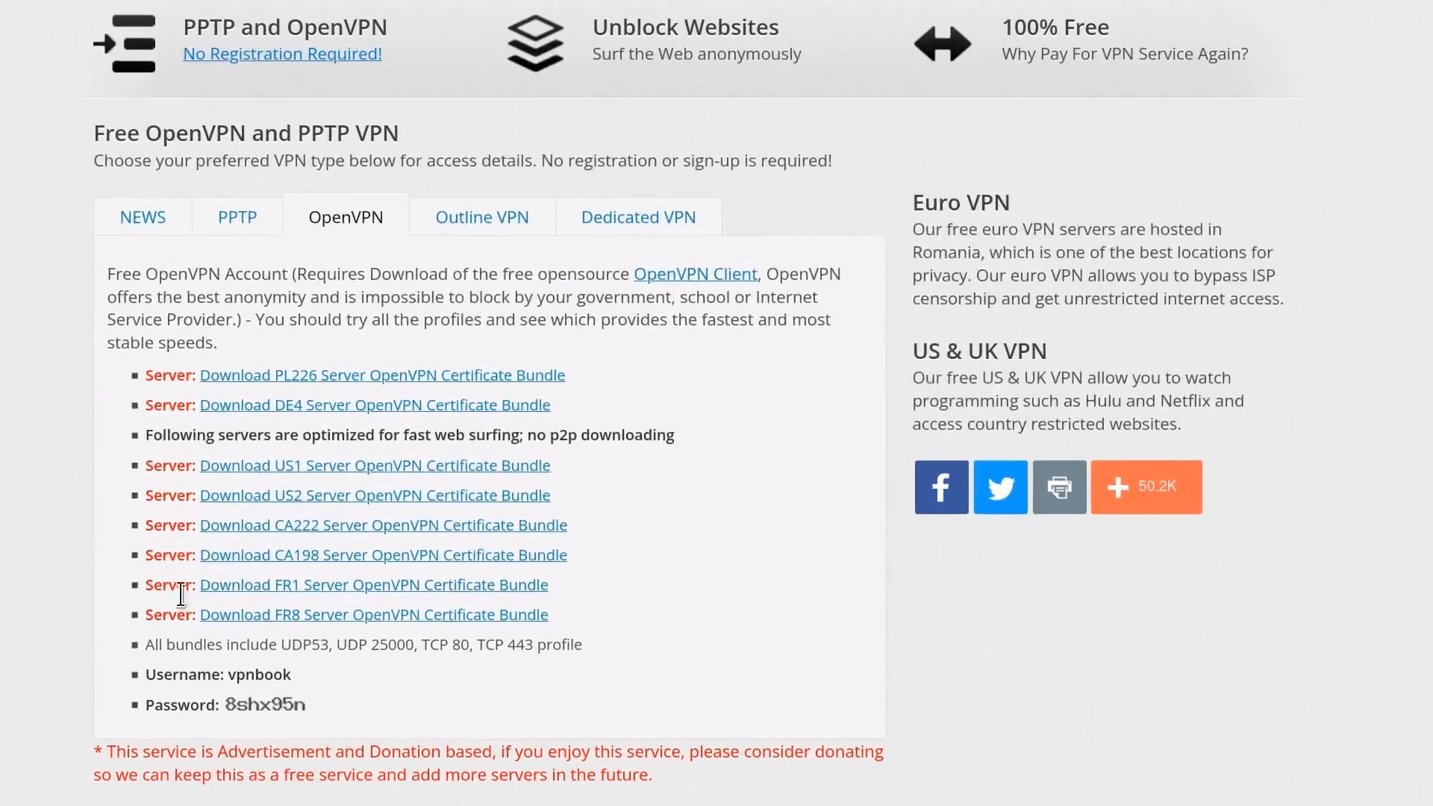
Download and save the FR1 Server OpenVPN Certificate Bundle, then show the zip in its folder with the browser minimized.
{"action": "left_click", "coordinate": [306, 589]}
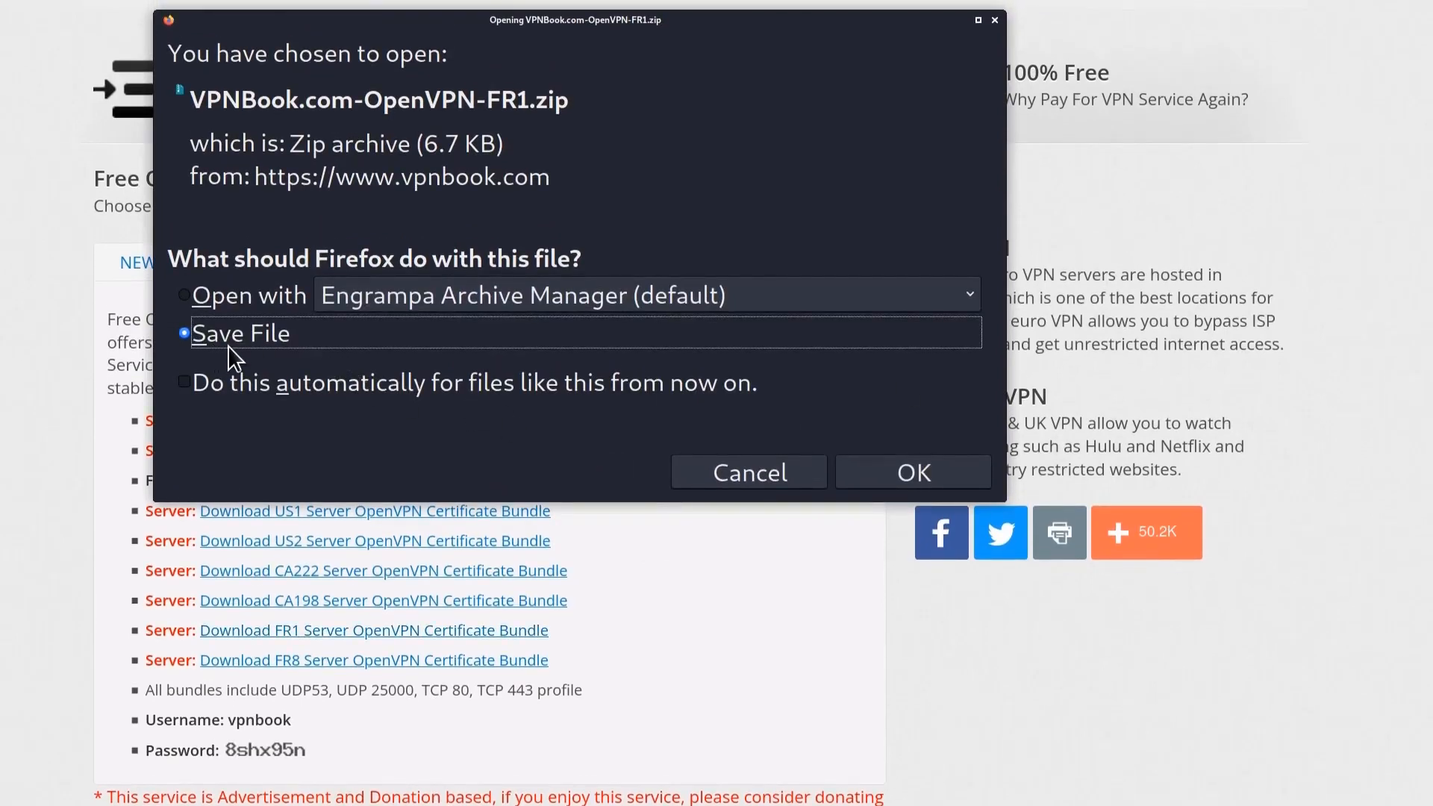
{"action": "left_click", "coordinate": [916, 471]}
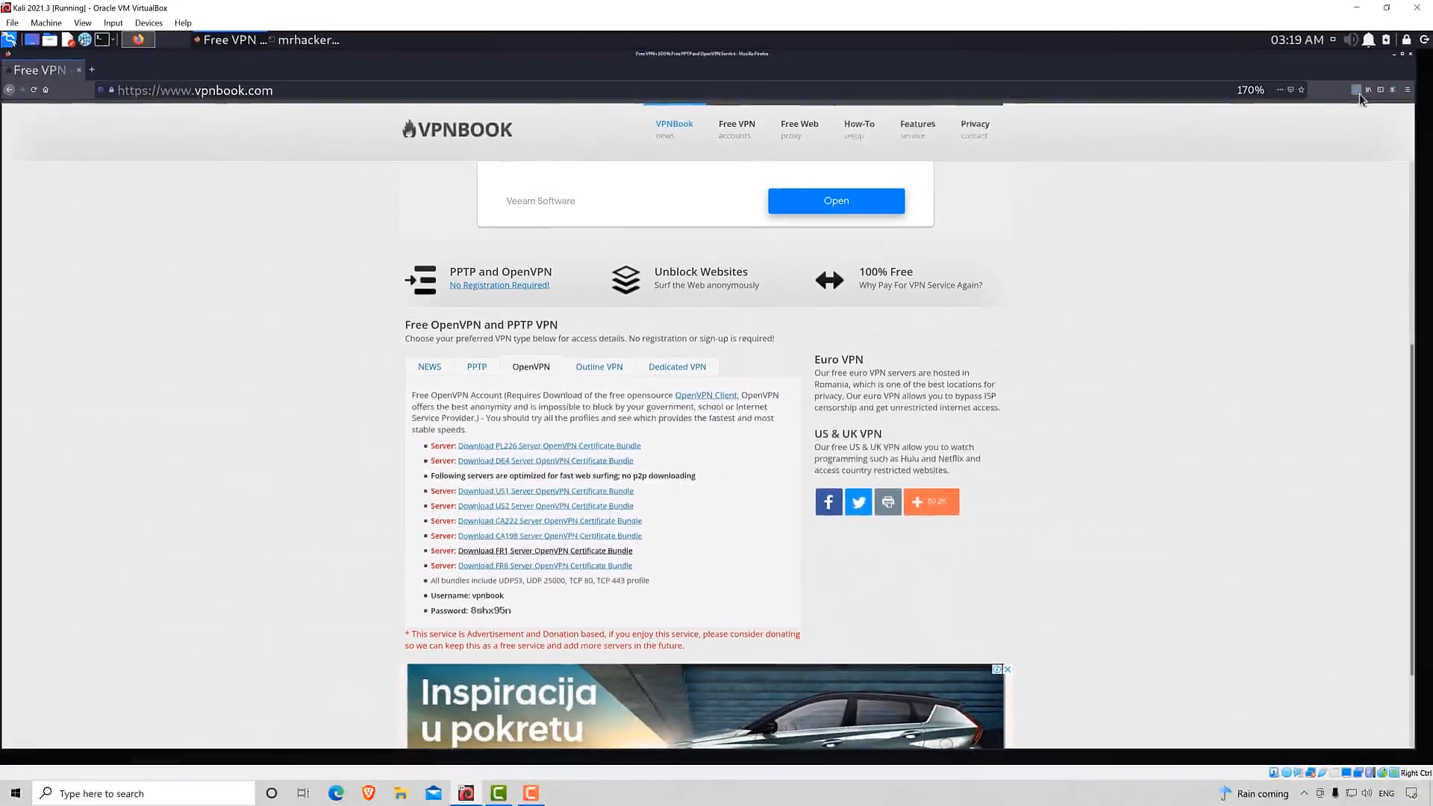
{"action": "left_click", "coordinate": [1349, 141]}
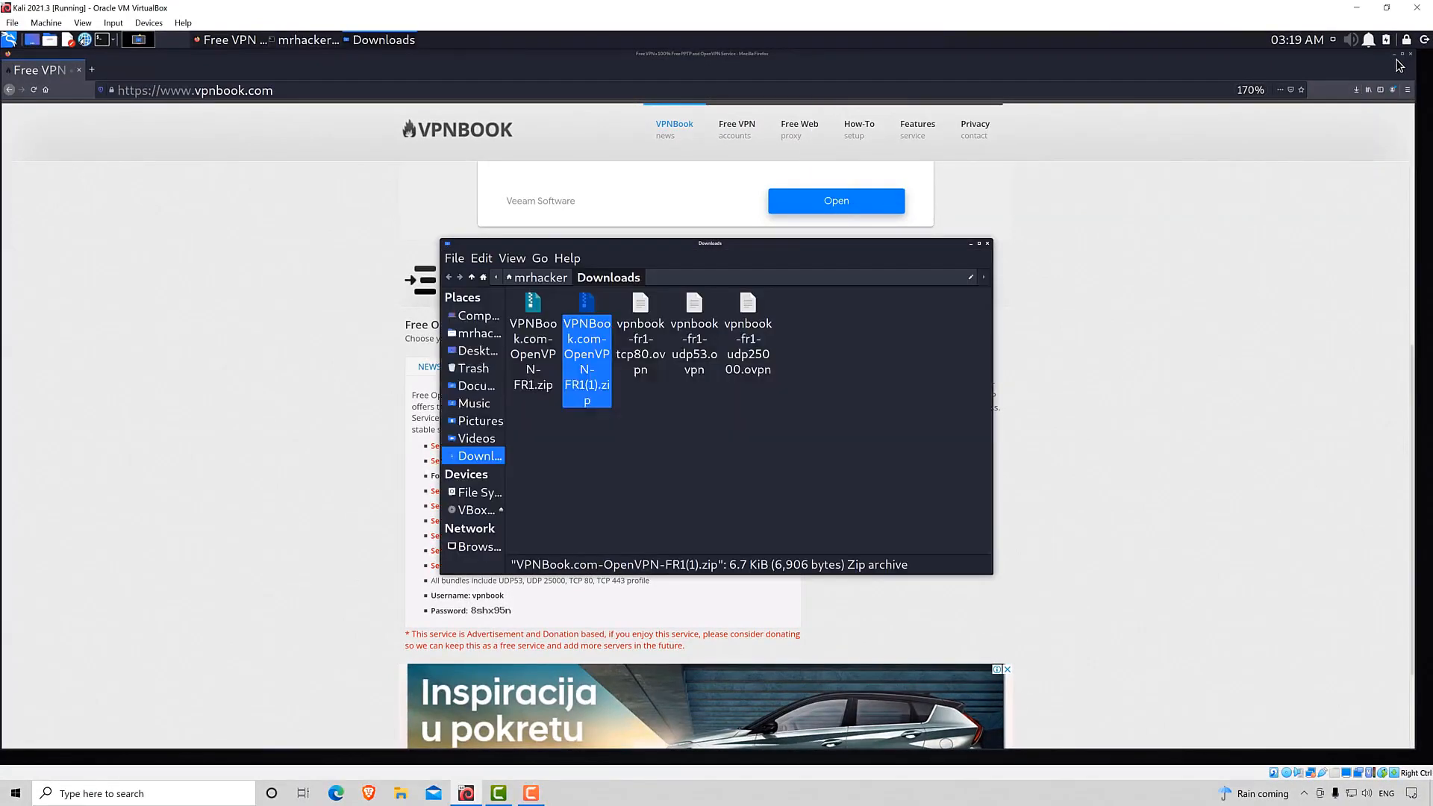
{"action": "left_click", "coordinate": [1397, 60]}
{"action": "left_click", "coordinate": [1394, 55]}
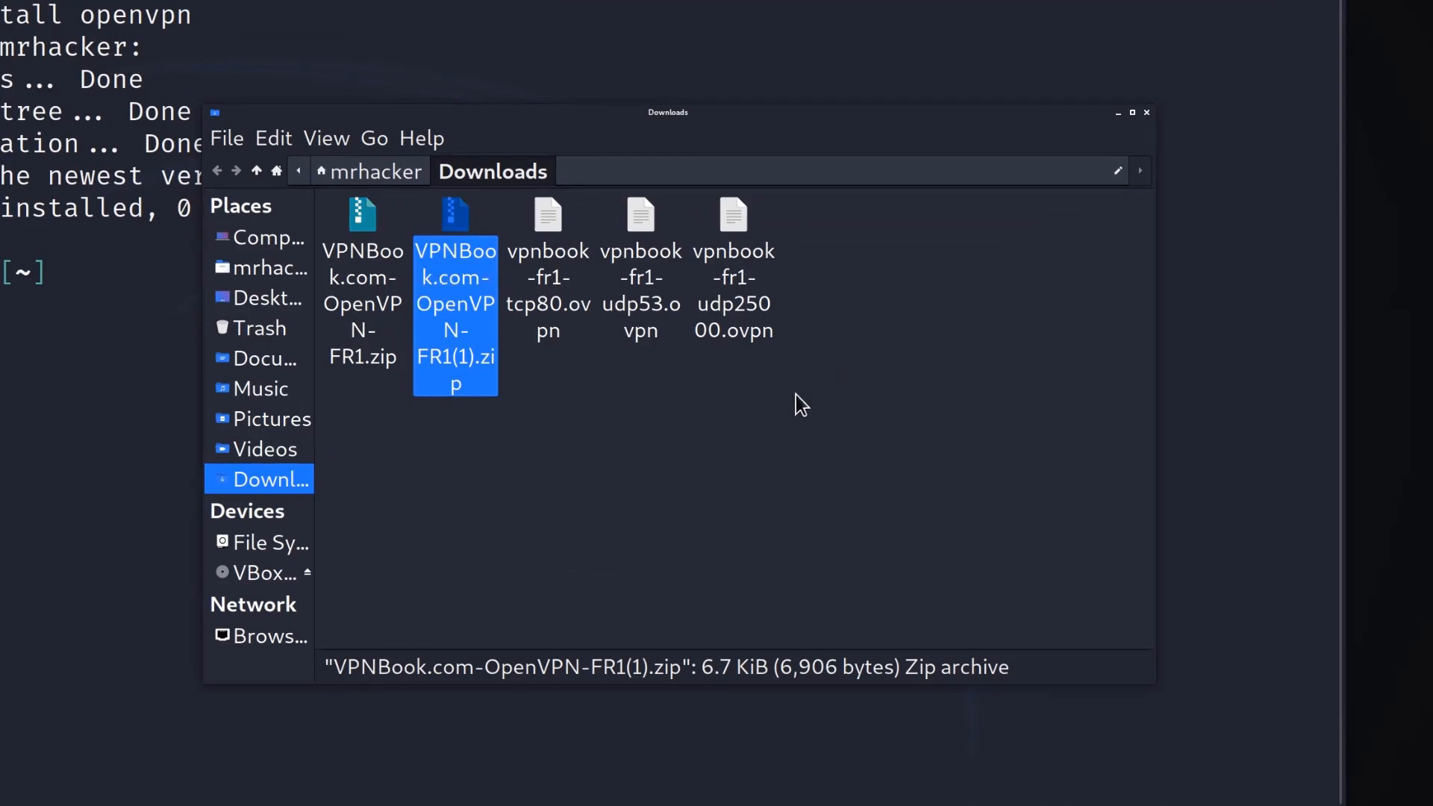
Extract VPNBook.com-OpenVPN-FR1(1).zip in the Downloads folder and open the extracted folder.
{"action": "right_click", "coordinate": [455, 260]}
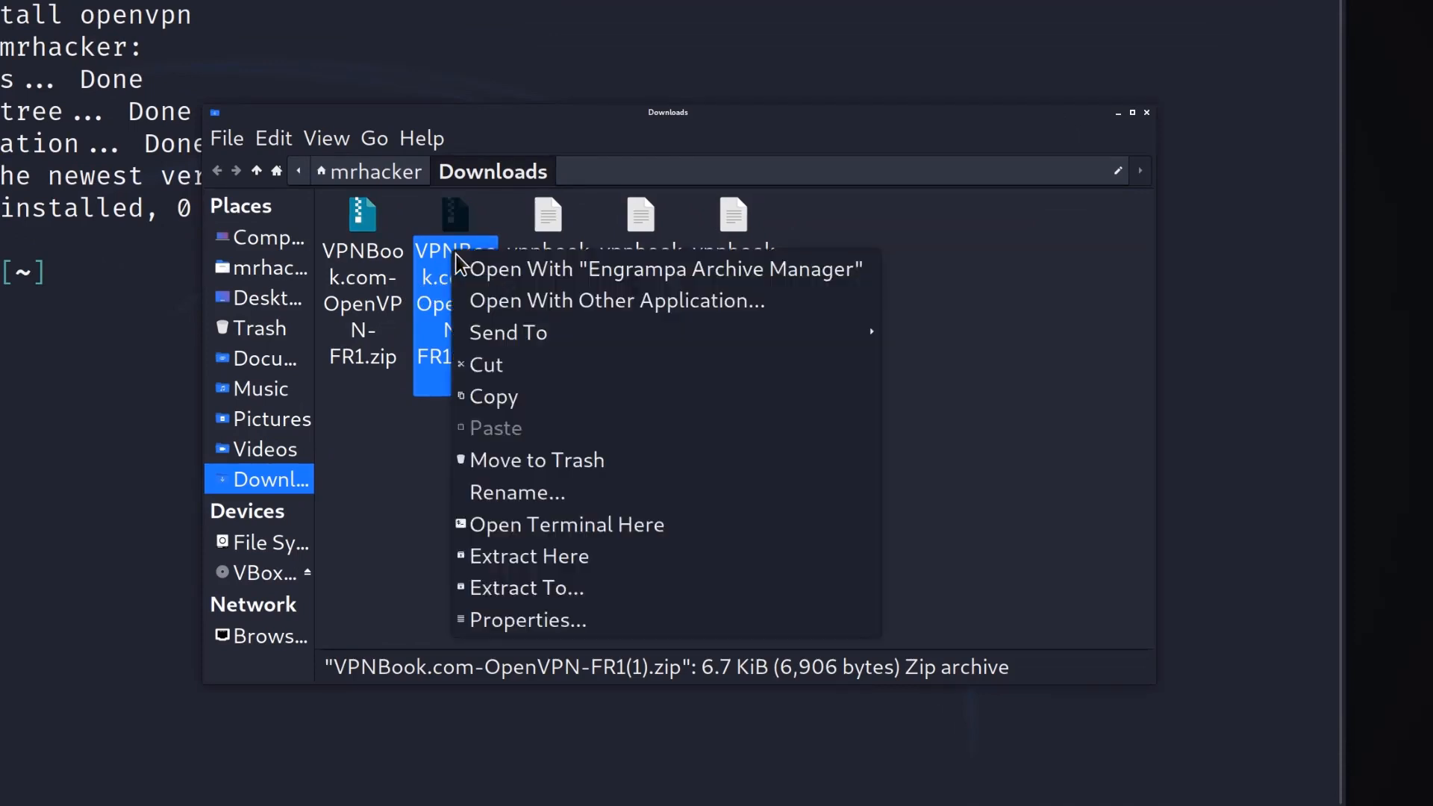
{"action": "left_click", "coordinate": [550, 558]}
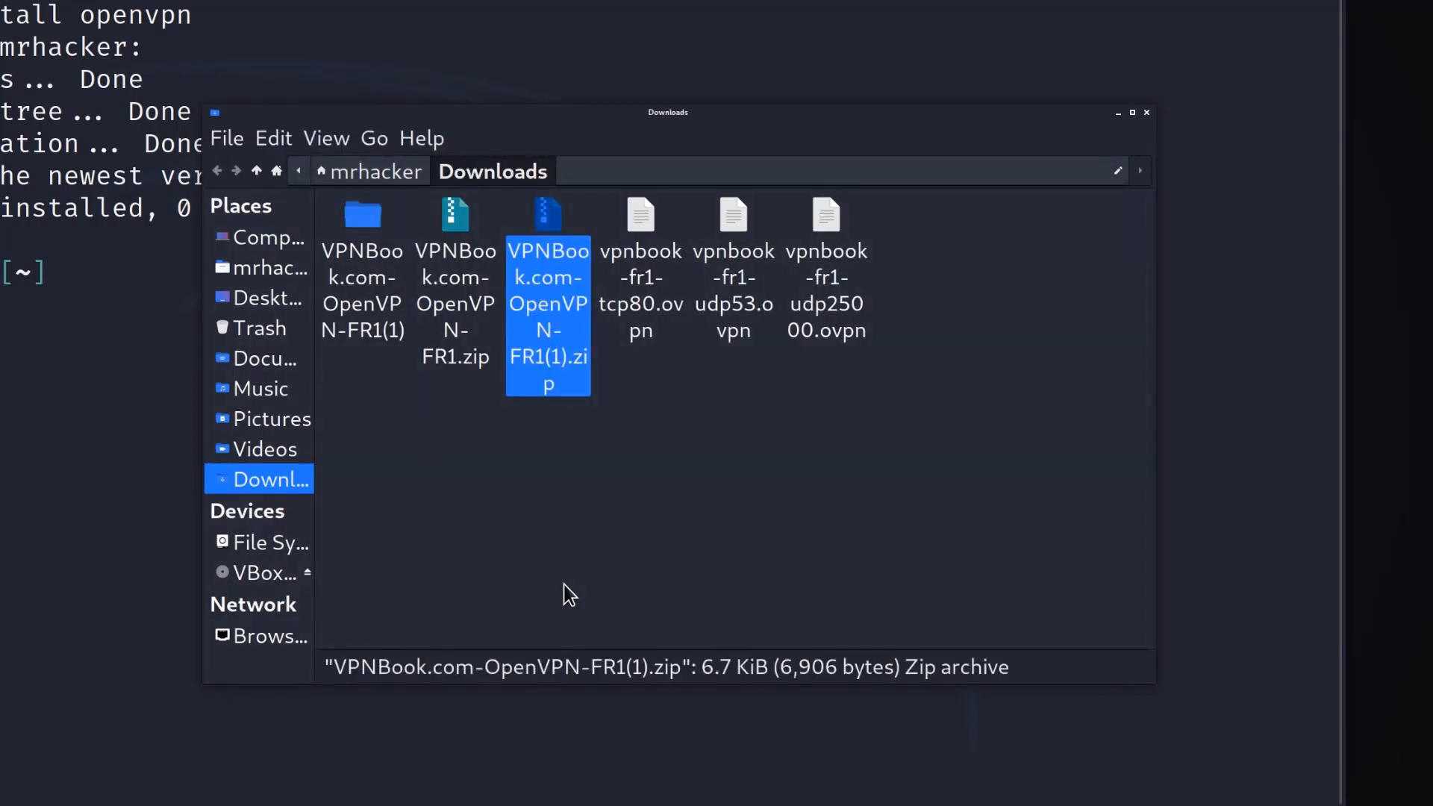
{"action": "left_click", "coordinate": [512, 403]}
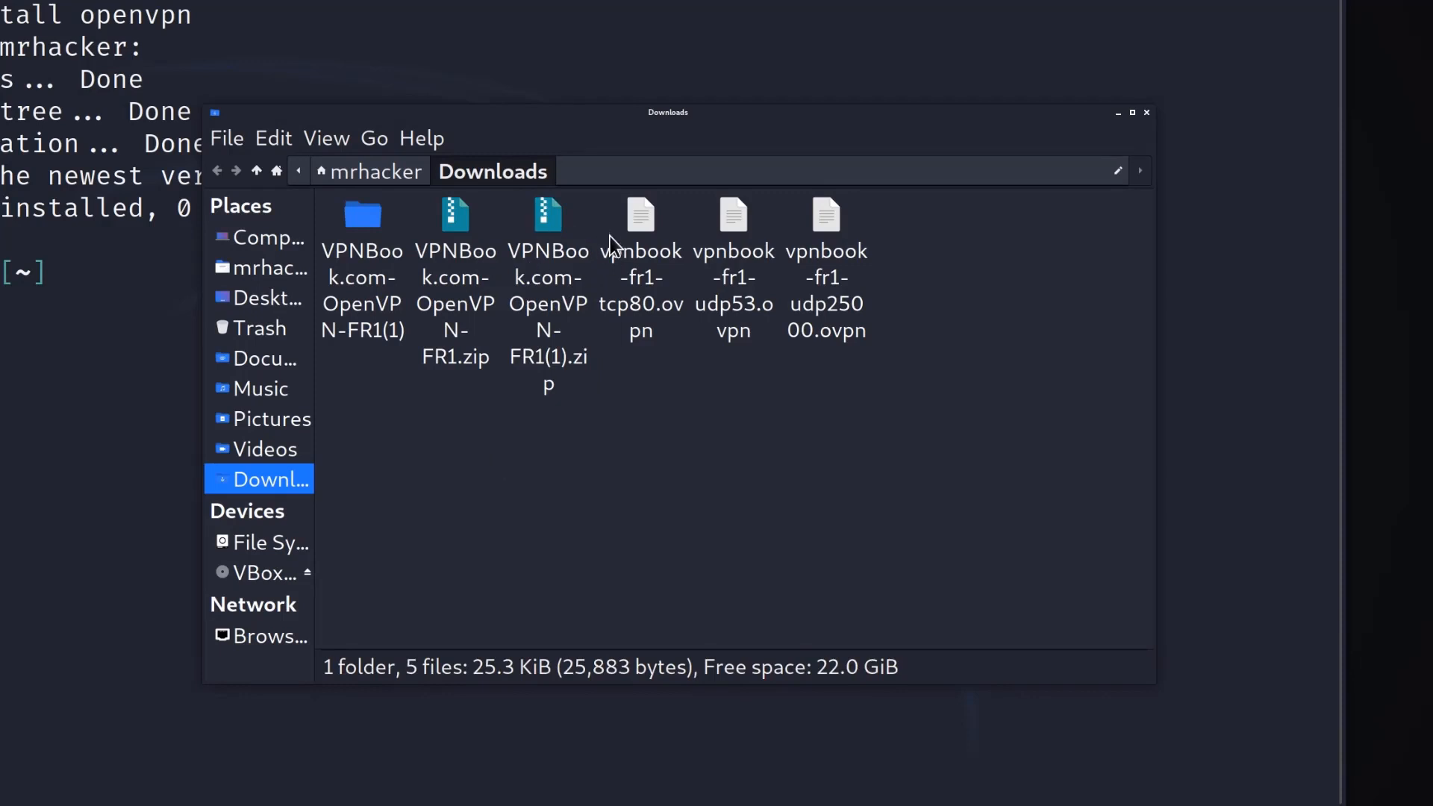
{"action": "double_click", "coordinate": [375, 261]}
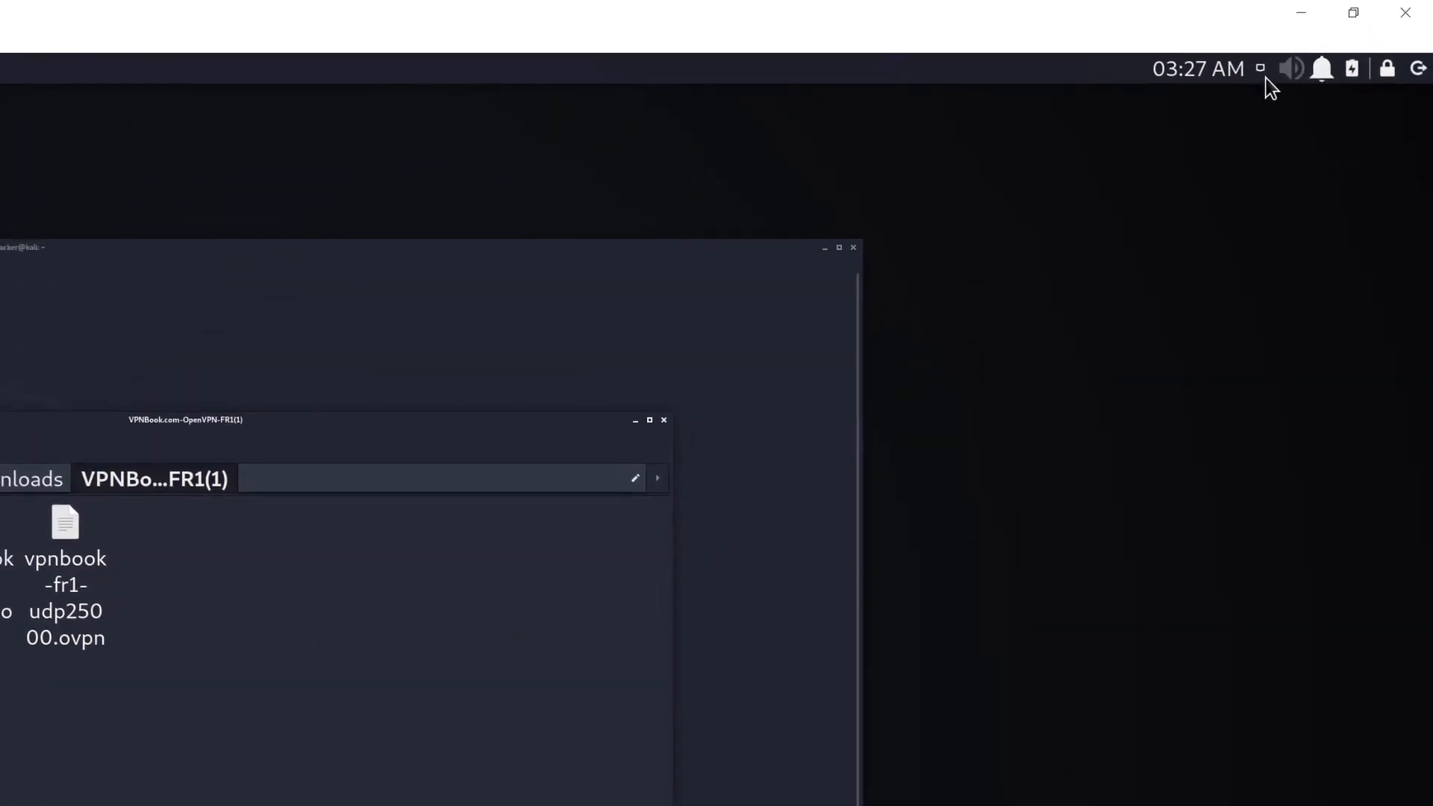
Start adding a VPN connection from the network settings, choosing to import a saved VPN configuration.
{"action": "left_click", "coordinate": [1261, 68]}
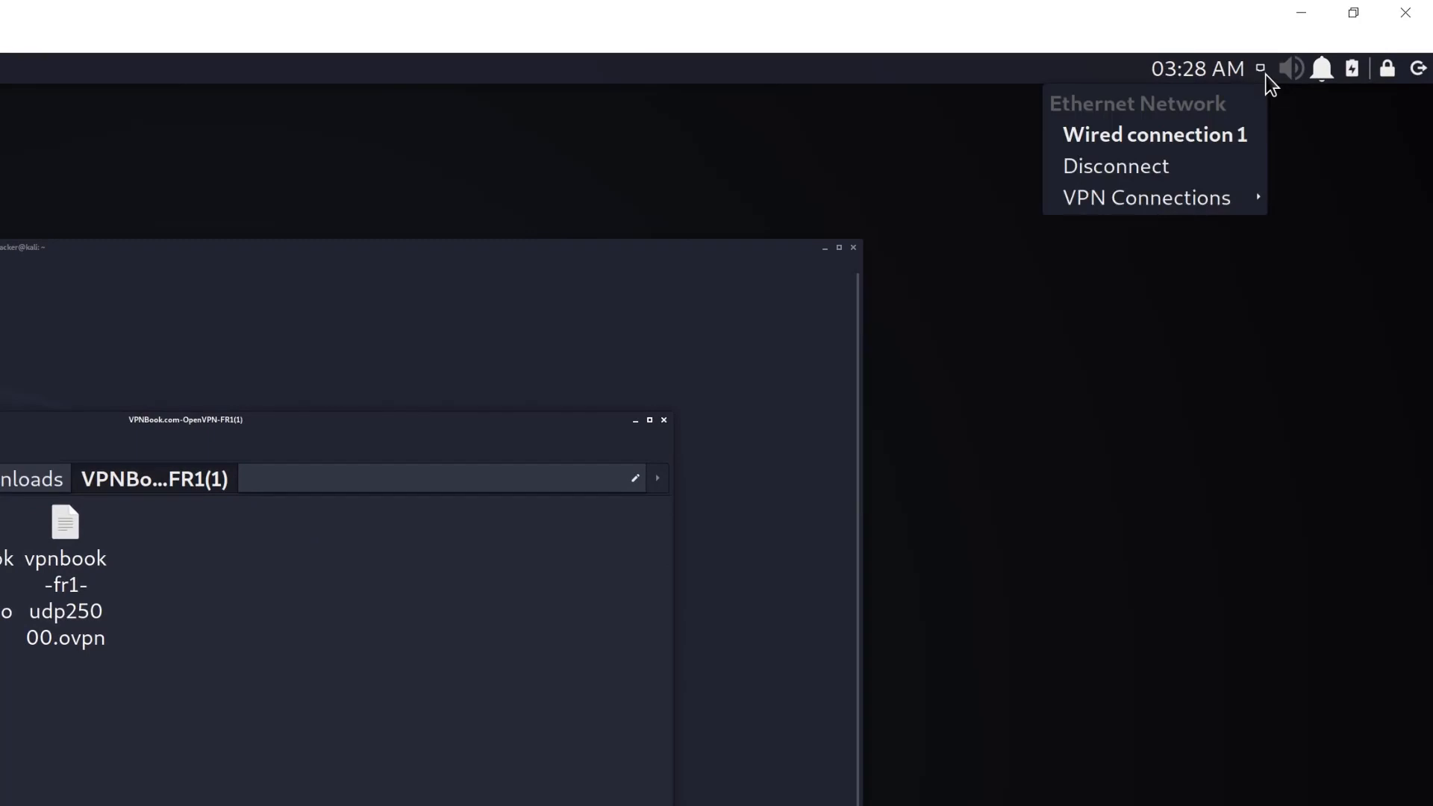
{"action": "mouse_move", "coordinate": [1111, 206]}
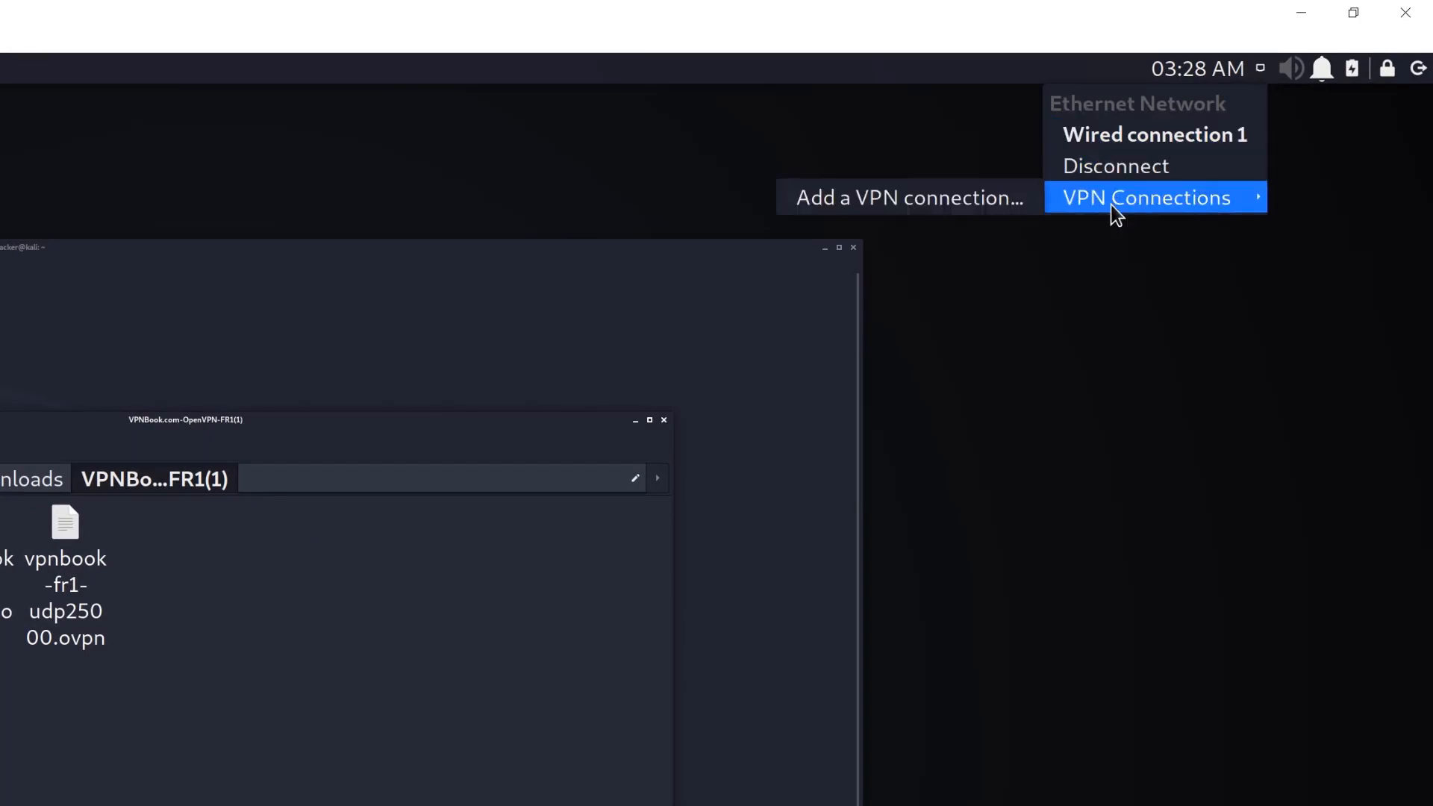
{"action": "left_click", "coordinate": [887, 201]}
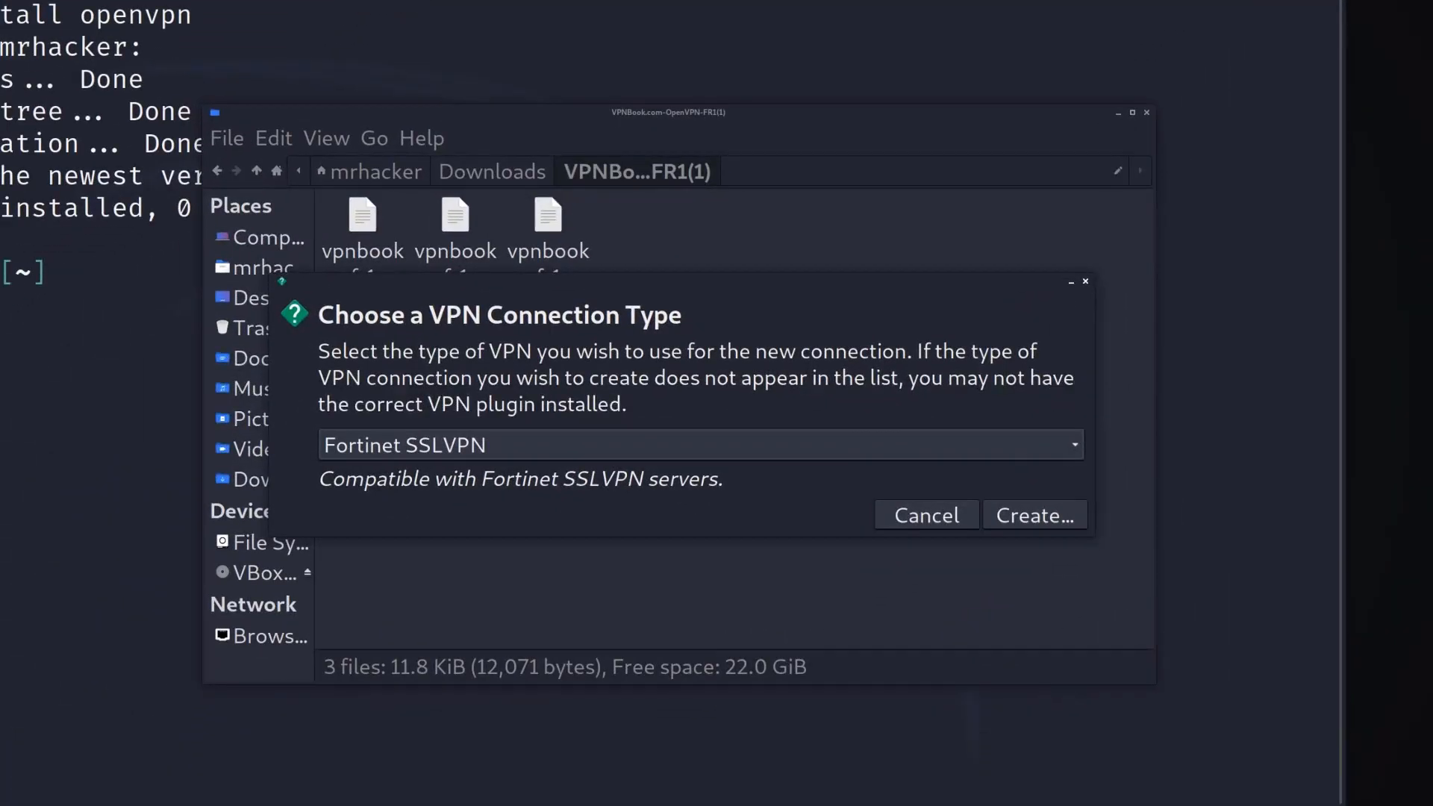
{"action": "left_click", "coordinate": [1074, 452]}
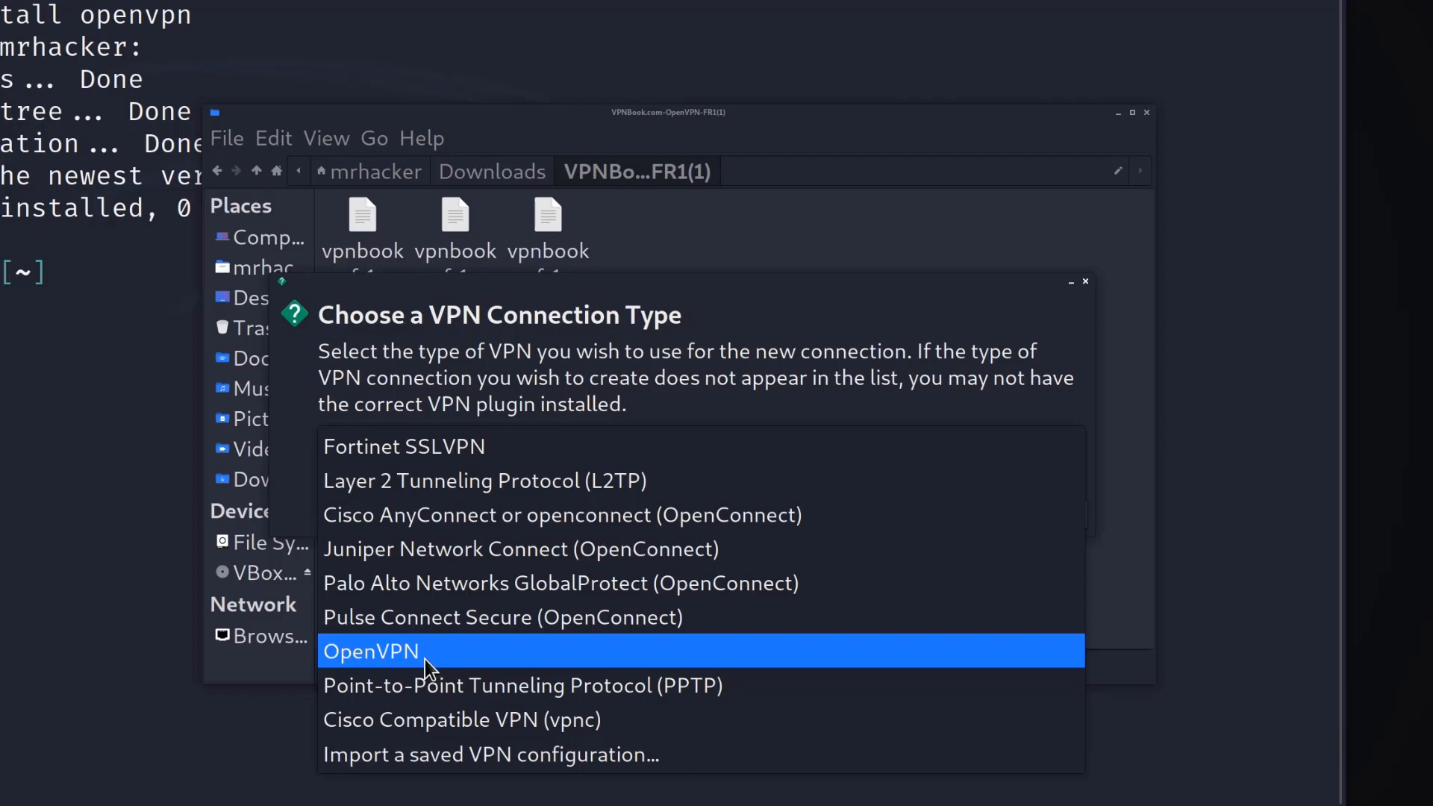
{"action": "left_click", "coordinate": [599, 755]}
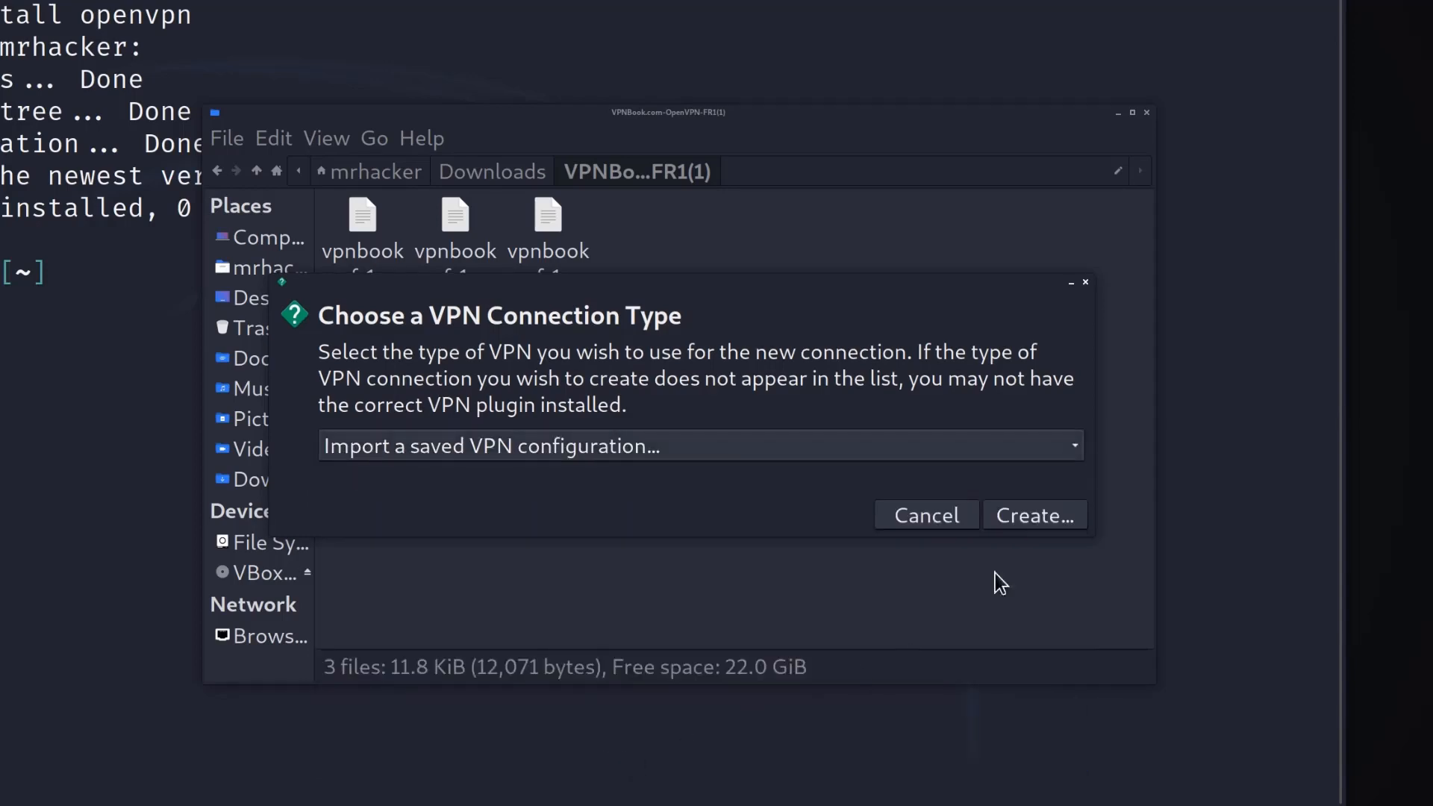
{"action": "left_click", "coordinate": [1034, 526]}
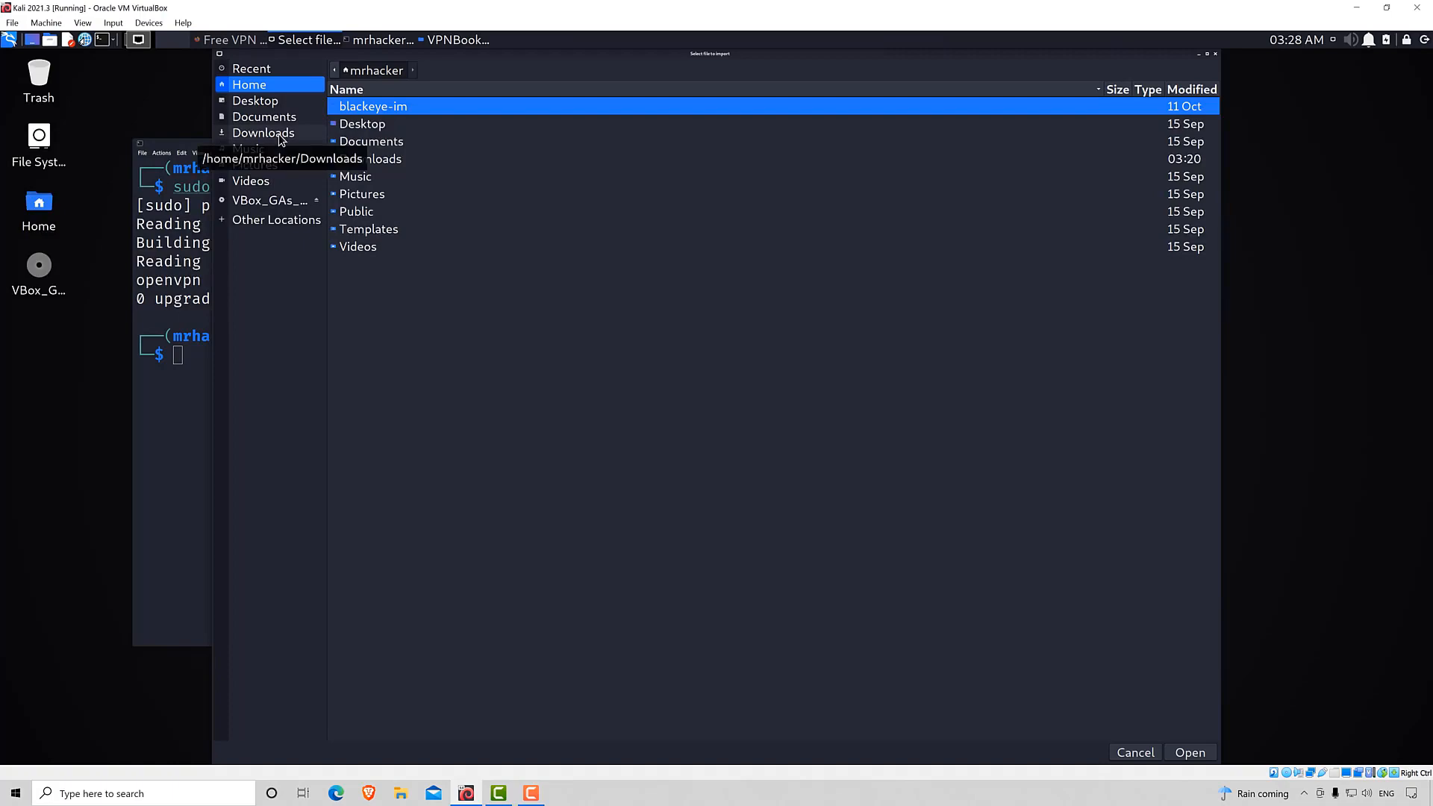
Import vpnbook-fr1-tcp80.ovpn from the VPNBook.com-OpenVPN-FR1(1) folder in Downloads.
{"action": "left_click", "coordinate": [280, 137]}
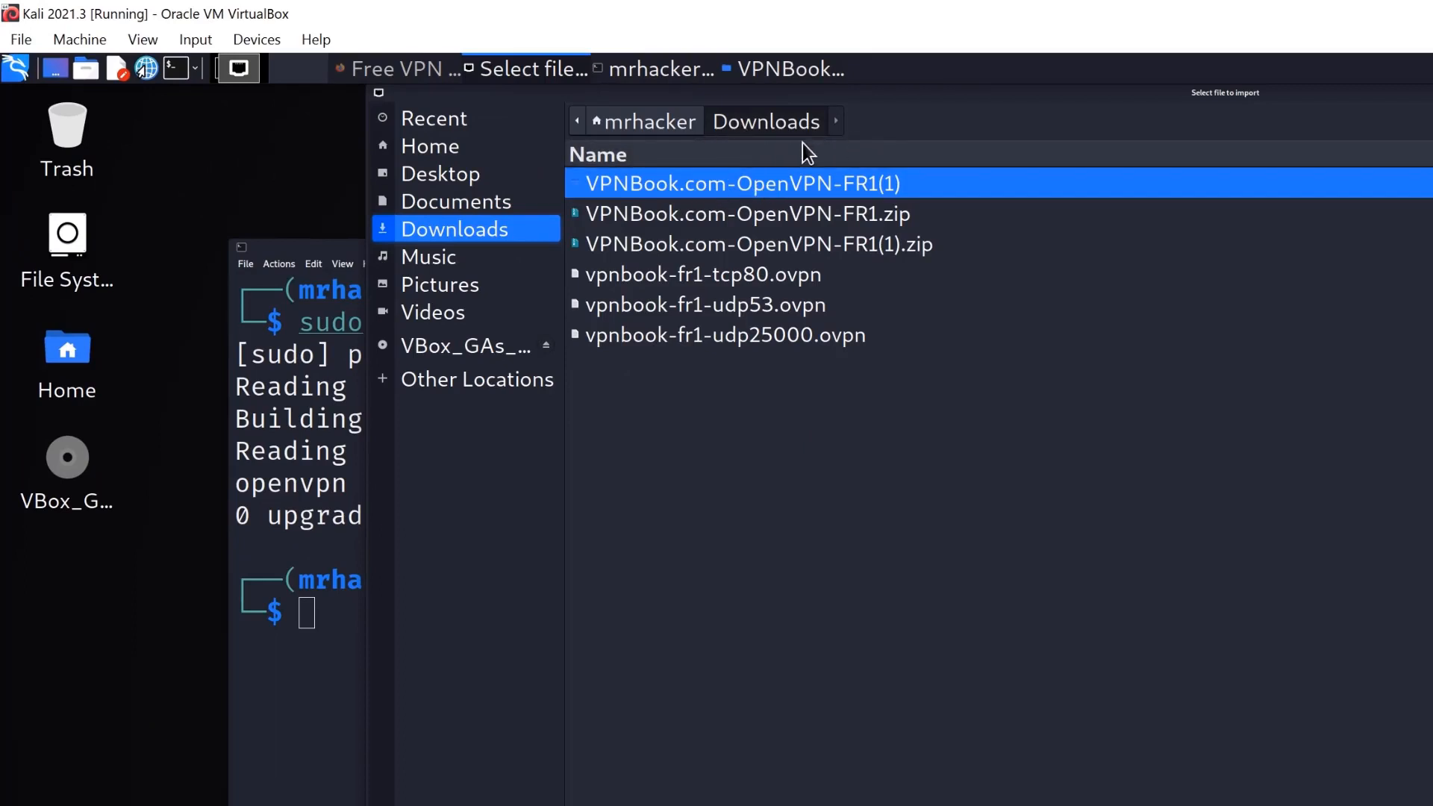
{"action": "double_click", "coordinate": [660, 184]}
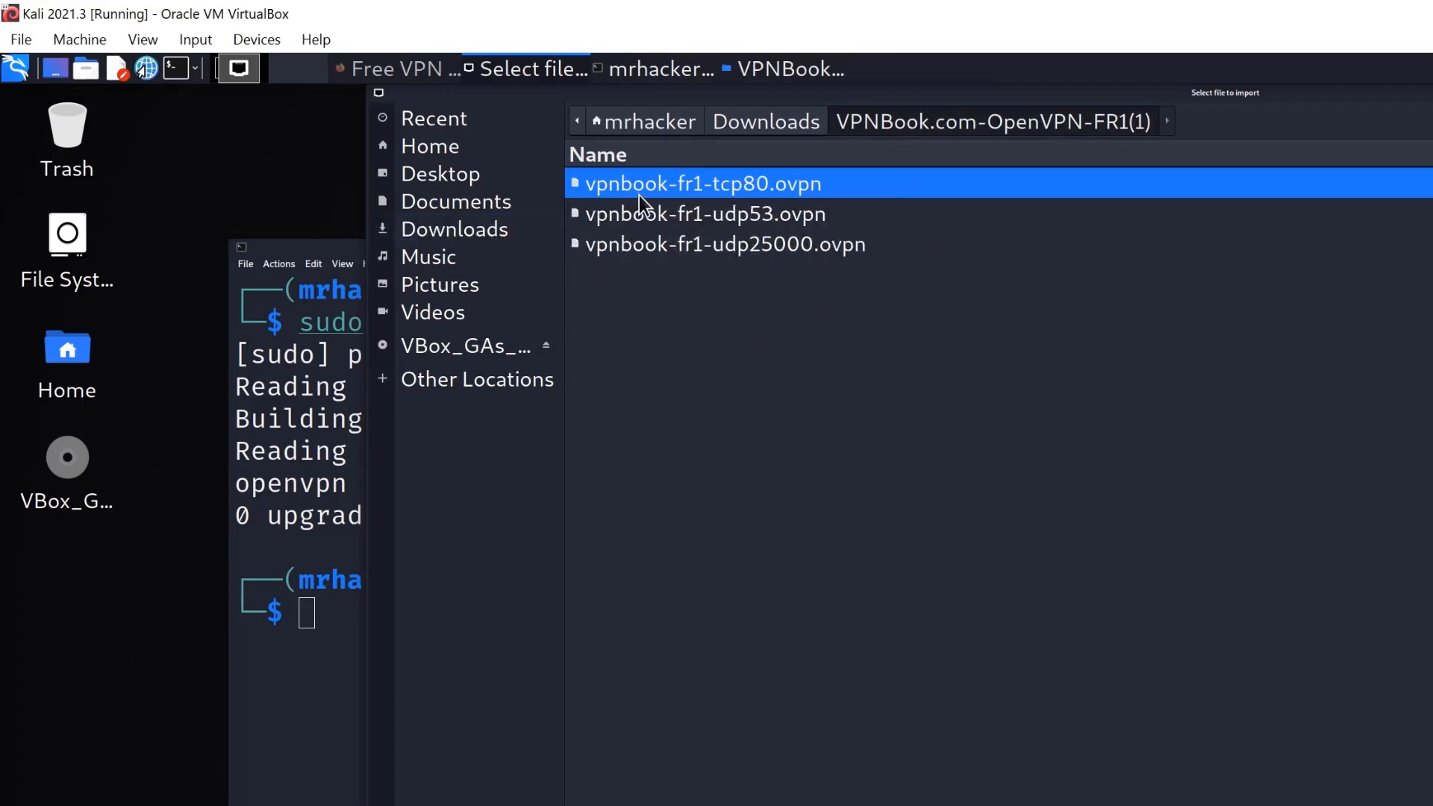
{"action": "double_click", "coordinate": [688, 186]}
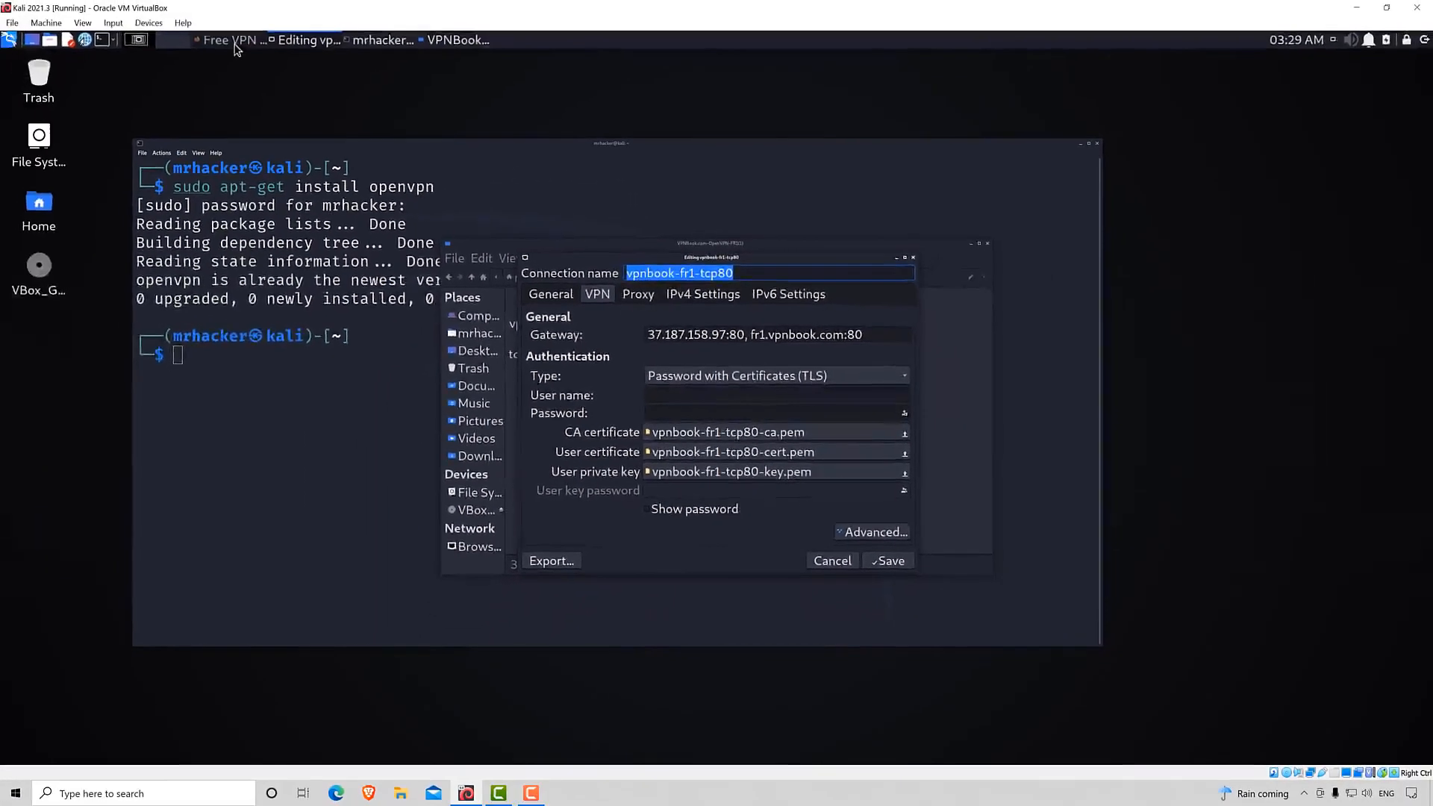
Look up the VPNBook credentials, set the connection's user name to vpnbook, enter the VPN password, and save the connection.
{"action": "left_click", "coordinate": [231, 41]}
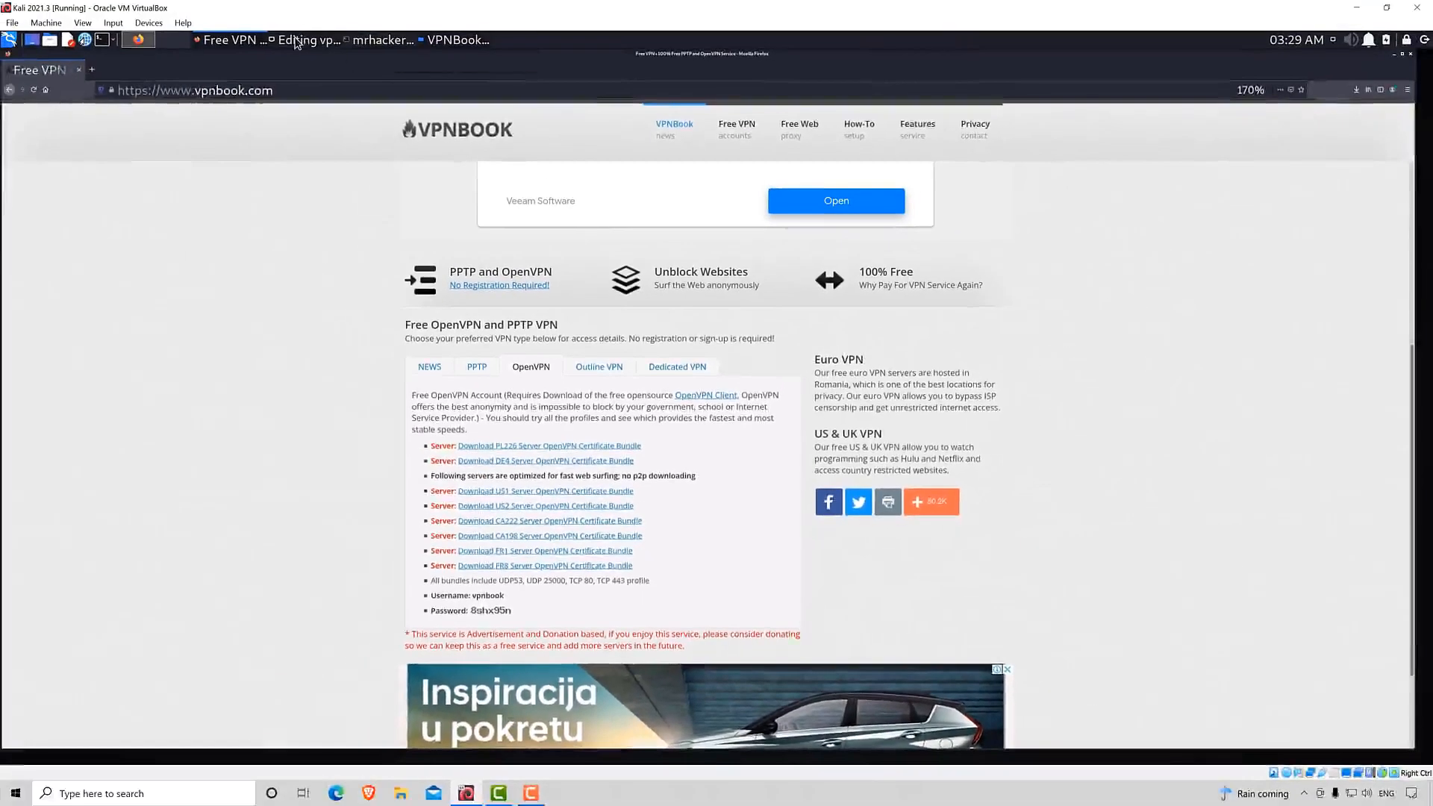
{"action": "left_click", "coordinate": [296, 41]}
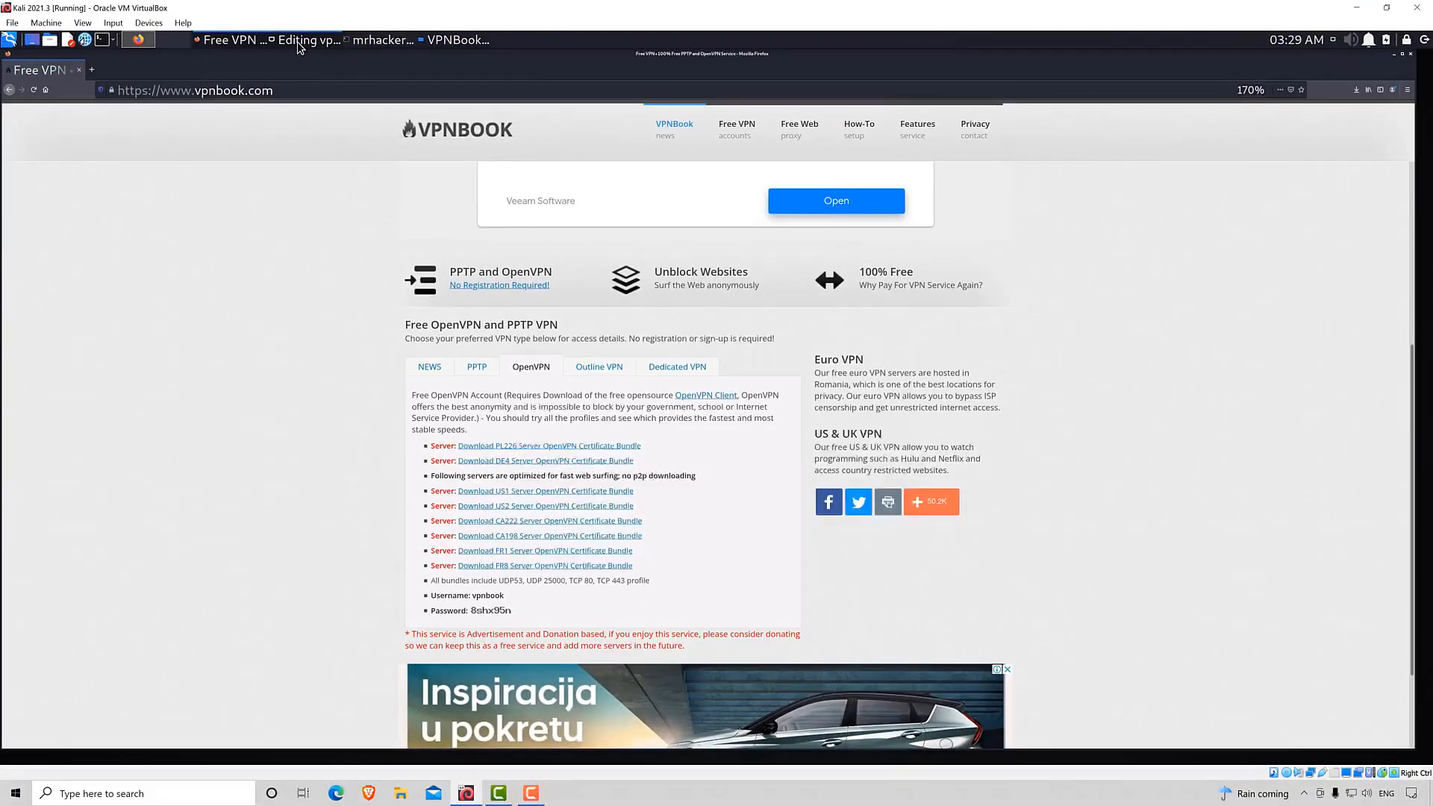
{"action": "left_click", "coordinate": [708, 402]}
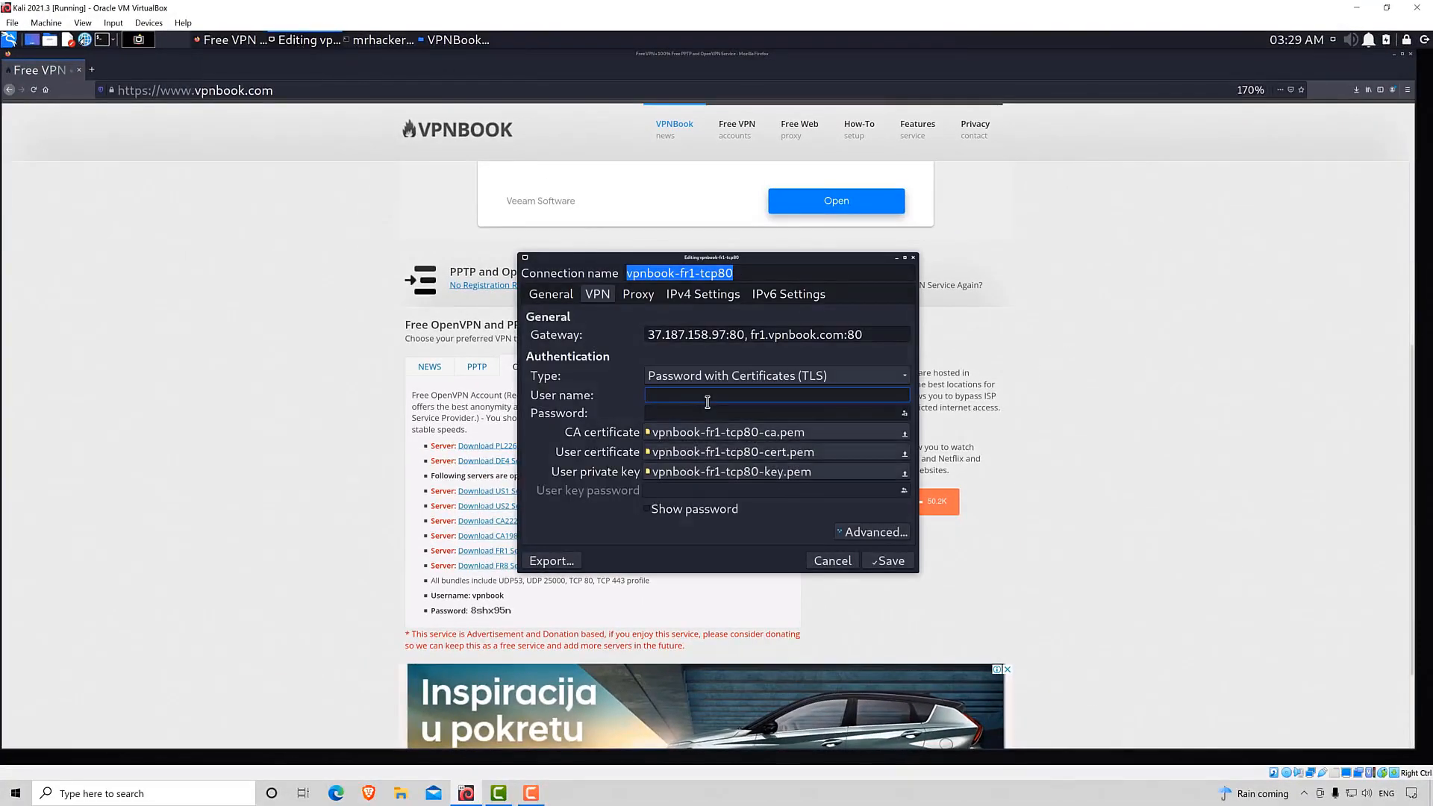
{"action": "type", "text": "vpnbook"}
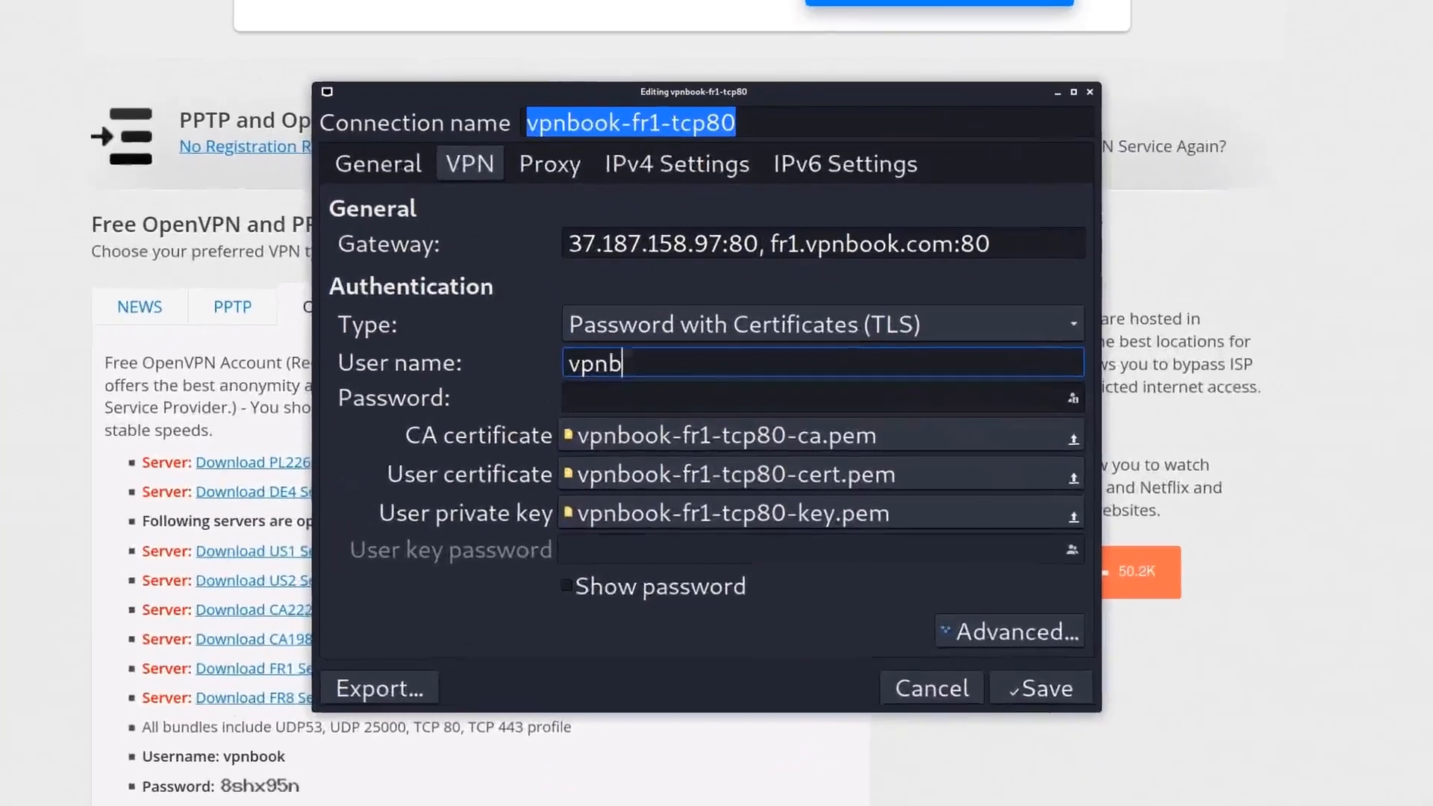
{"action": "key", "text": "Tab"}
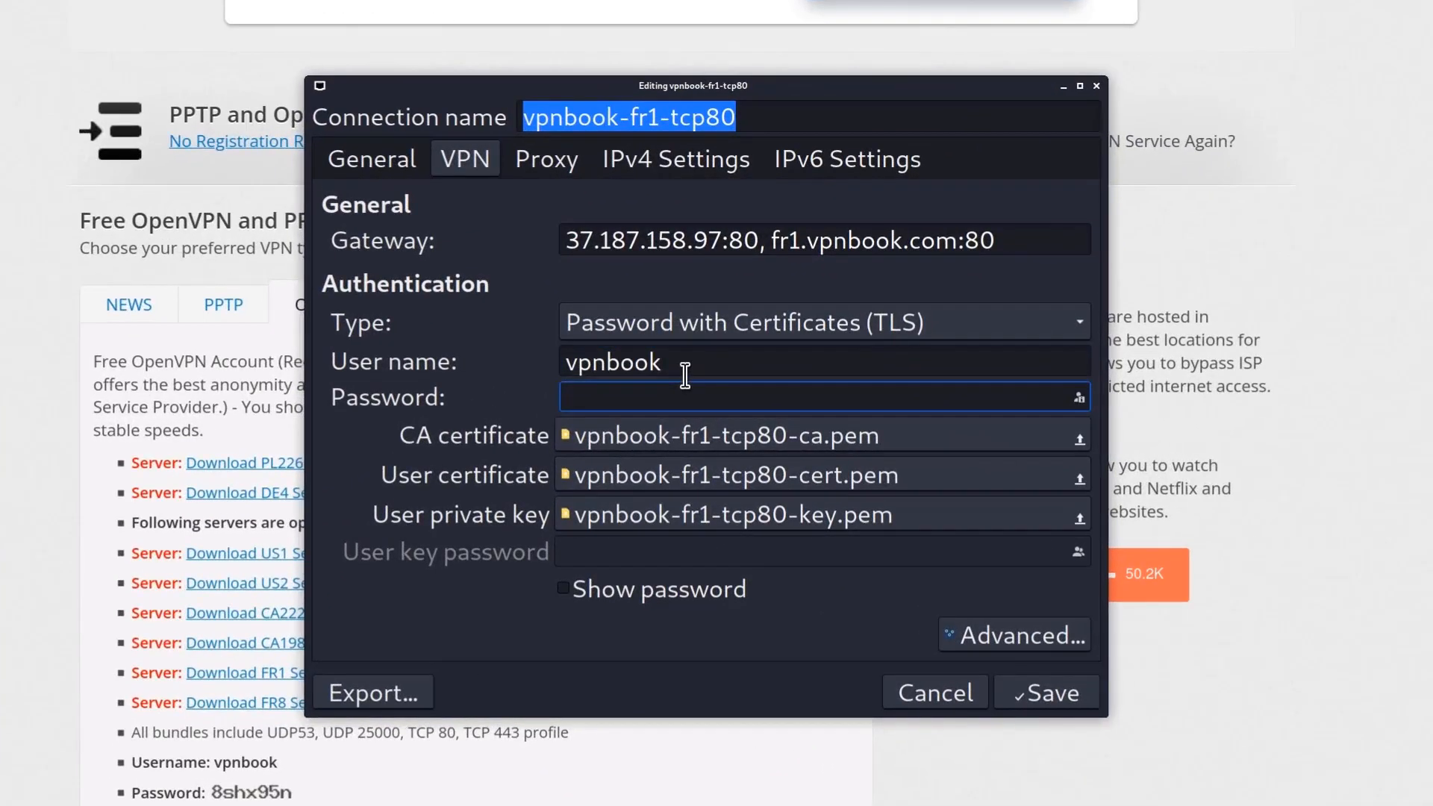
{"action": "type", "text": "8shx95n"}
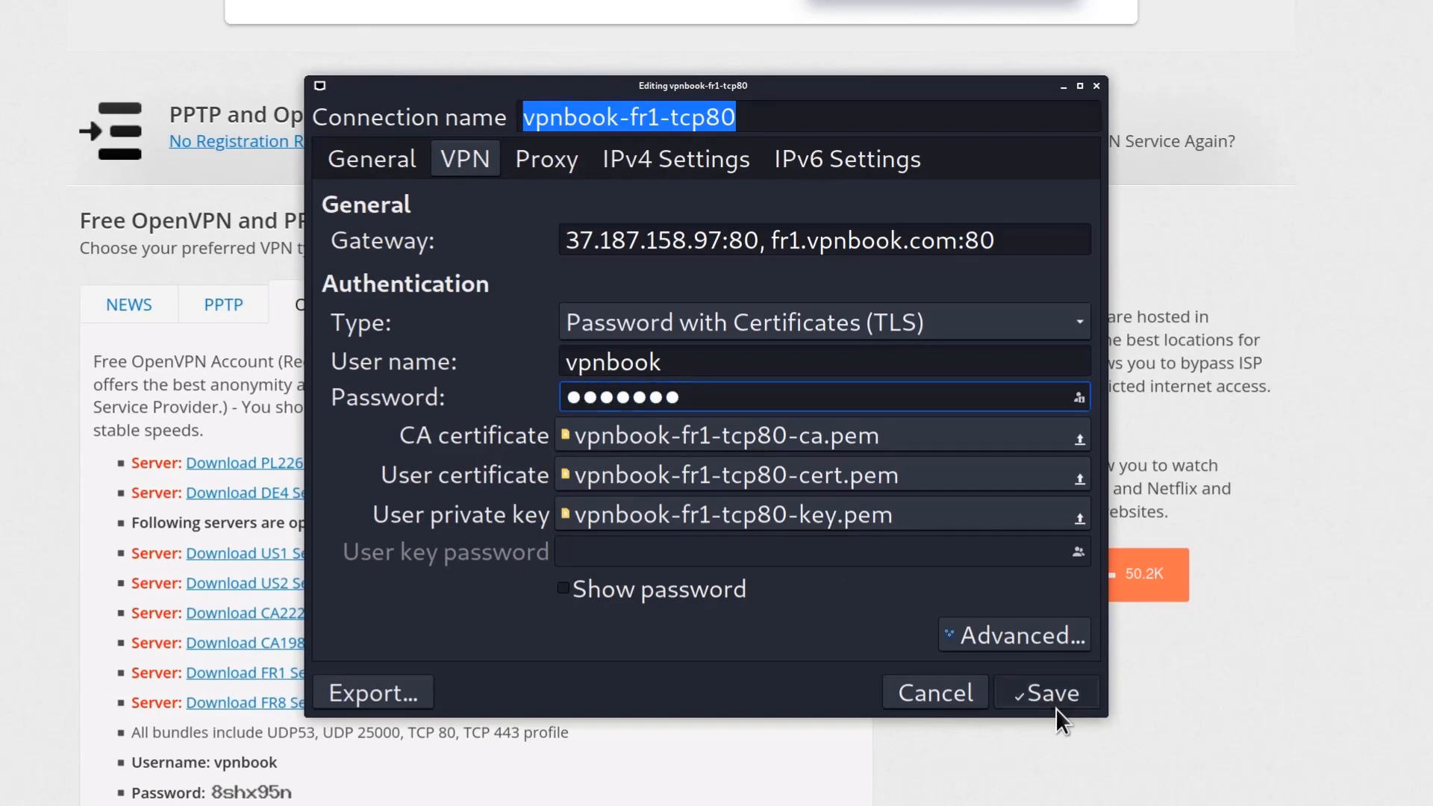
{"action": "left_click", "coordinate": [1056, 706]}
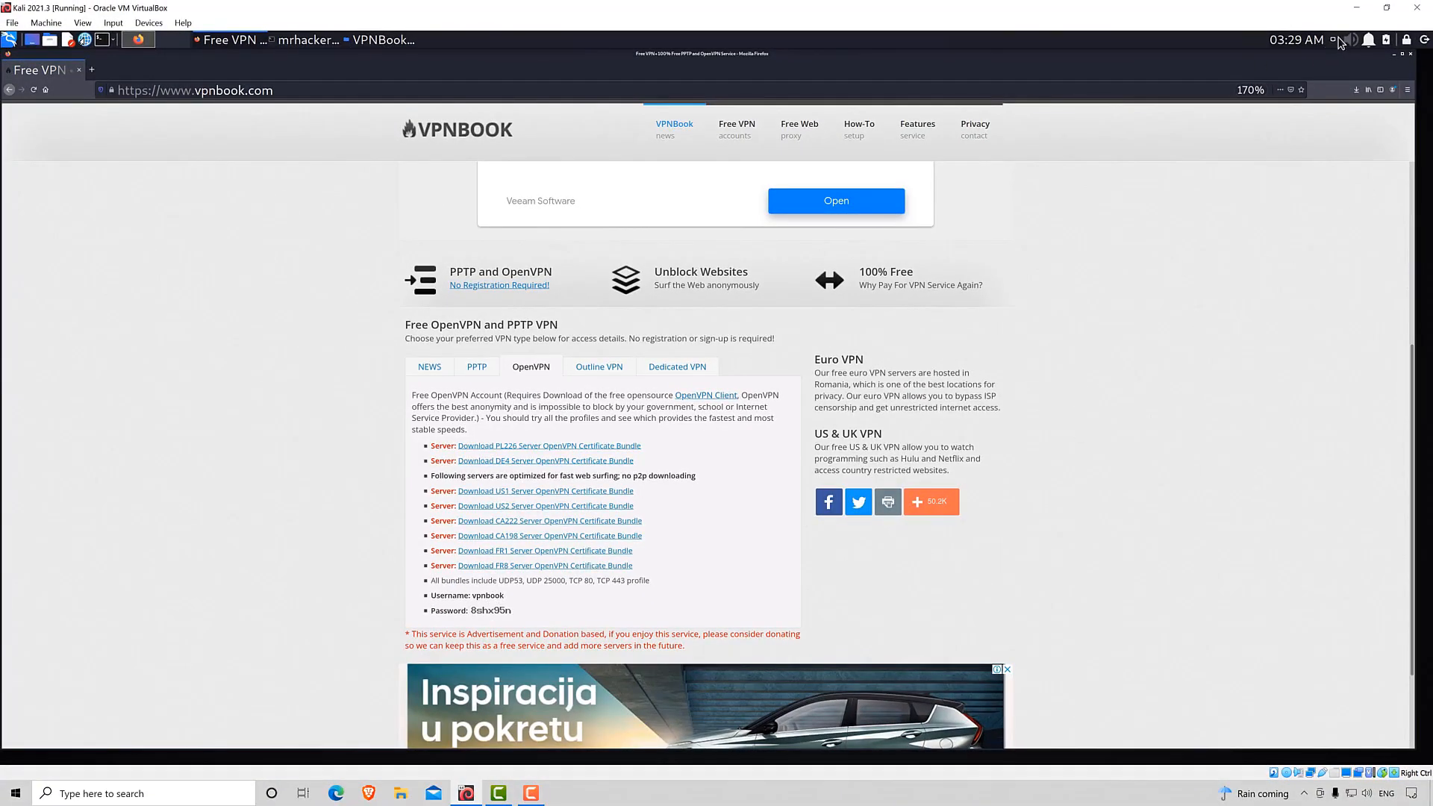
Connect to the vpnbook-fr1-tcp80 VPN connection.
{"action": "left_click", "coordinate": [1335, 41]}
{"action": "mouse_move", "coordinate": [1280, 122]}
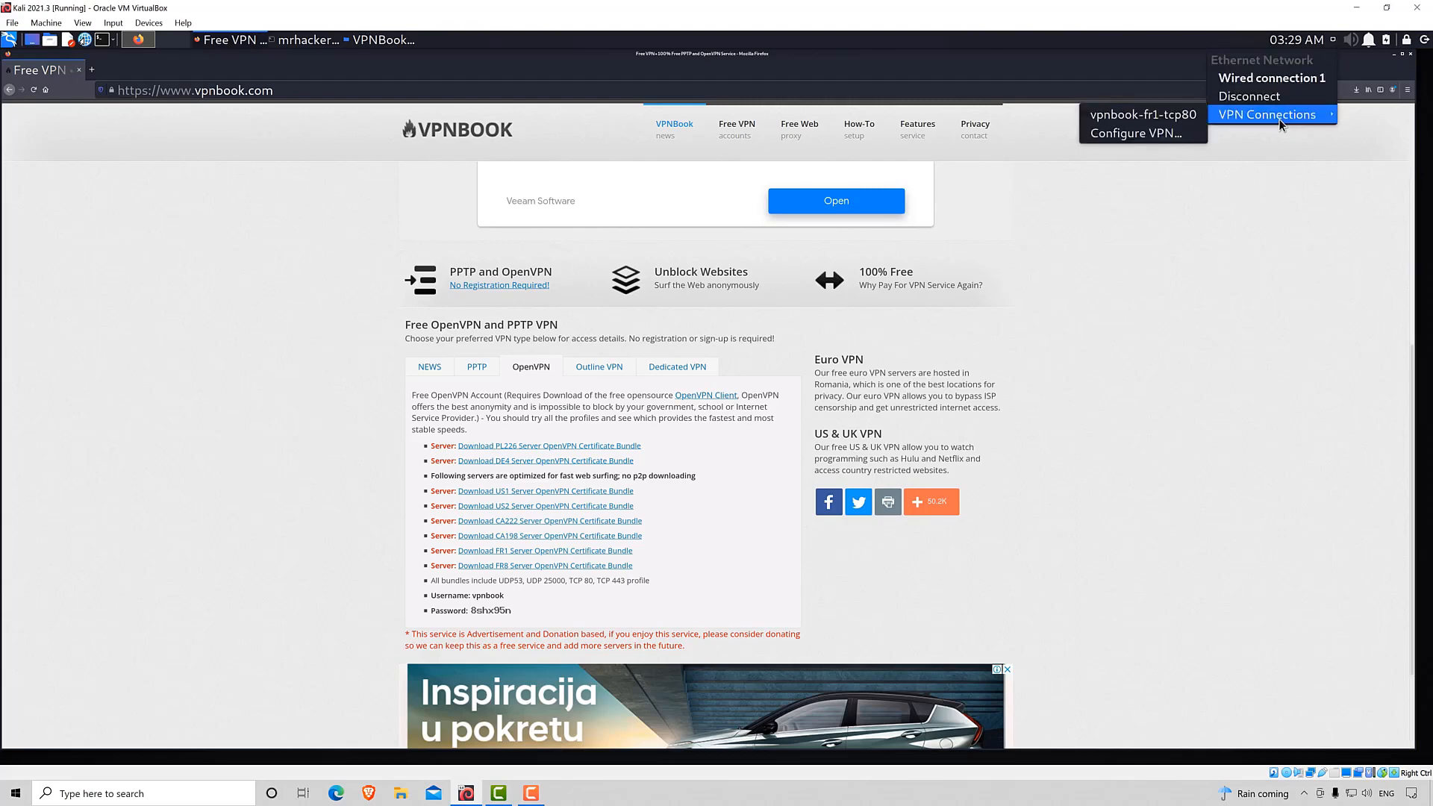
{"action": "left_click", "coordinate": [1089, 122]}
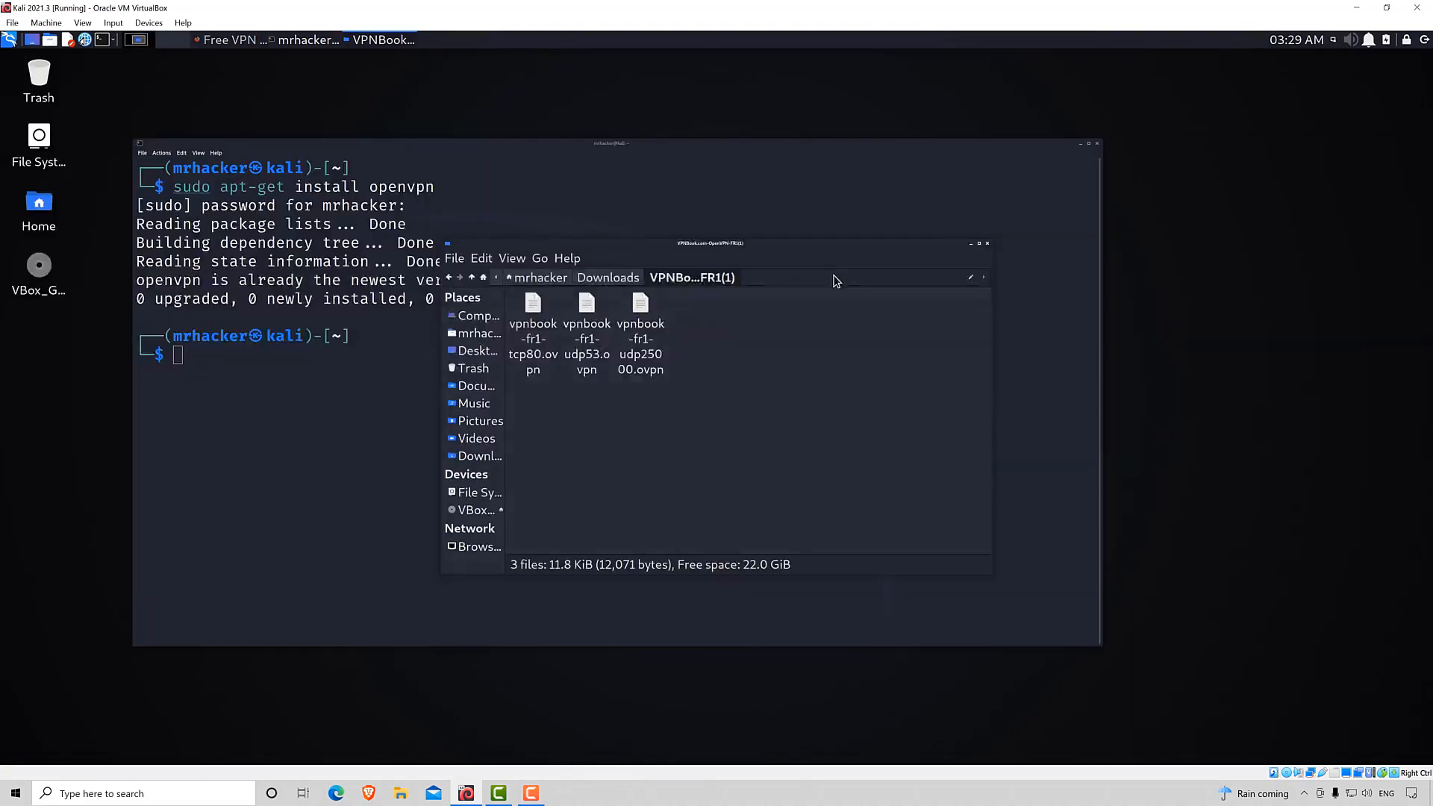
Run ifconfig in the terminal and examine the VPN tunnel interface's name and inet address.
{"action": "left_click", "coordinate": [352, 448]}
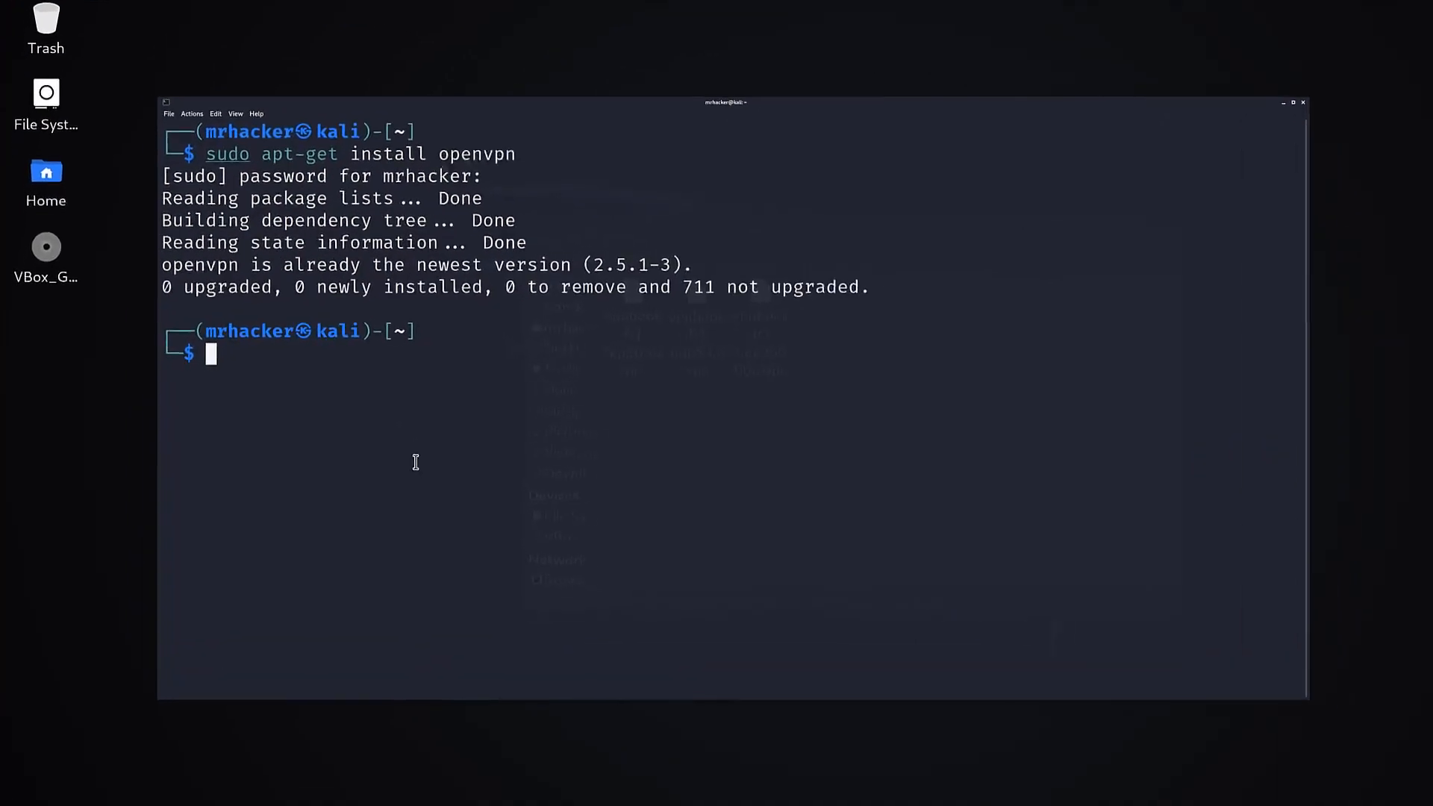
{"action": "type", "text": "ifconfig"}
{"action": "key", "text": "Return"}
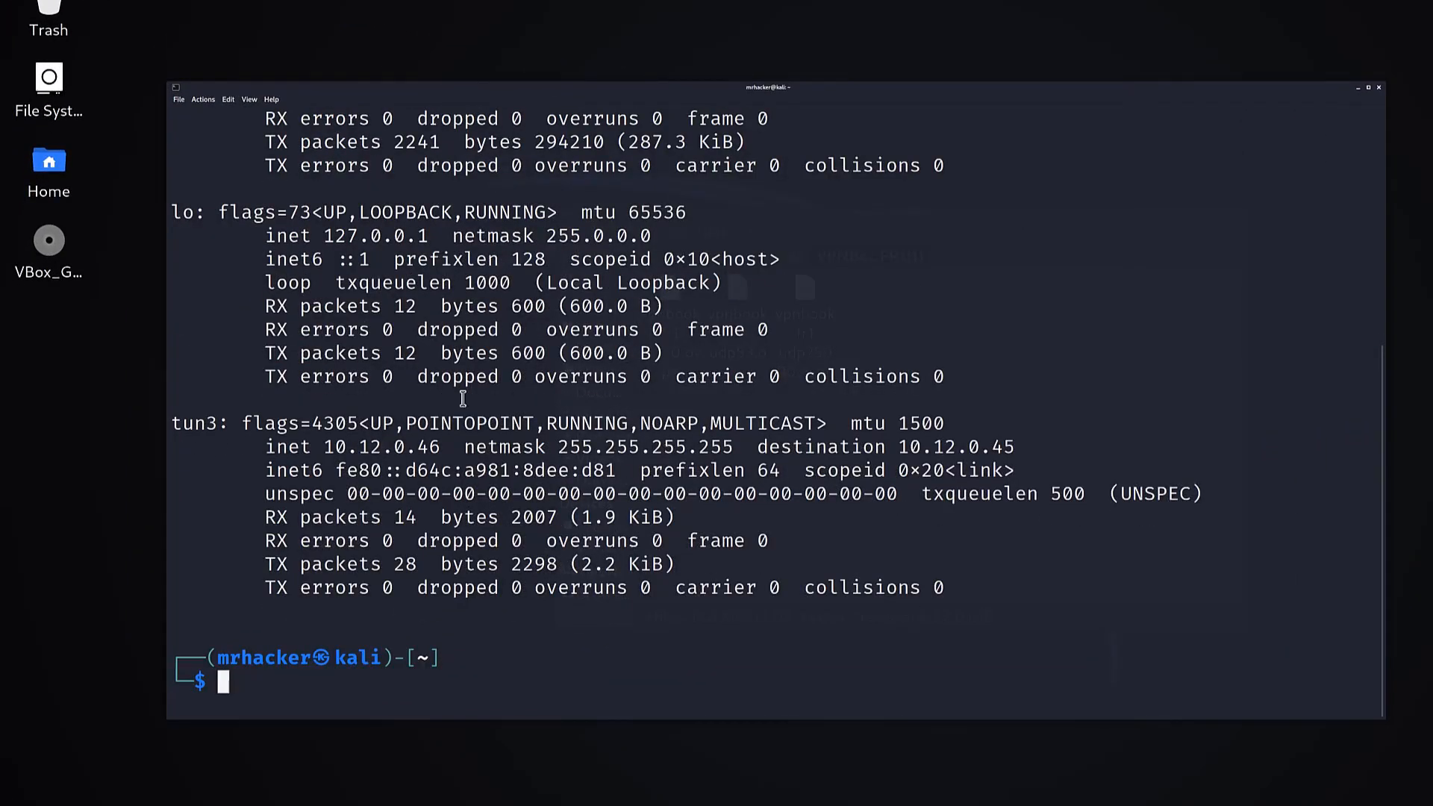
{"action": "scroll", "coordinate": [436, 412], "scroll_direction": "up", "scroll_amount": 3}
{"action": "scroll", "coordinate": [436, 412], "scroll_direction": "up", "scroll_amount": 1}
{"action": "scroll", "coordinate": [436, 412], "scroll_direction": "down", "scroll_amount": 8}
{"action": "left_click_drag", "start_coordinate": [238, 430], "coordinate": [174, 431]}
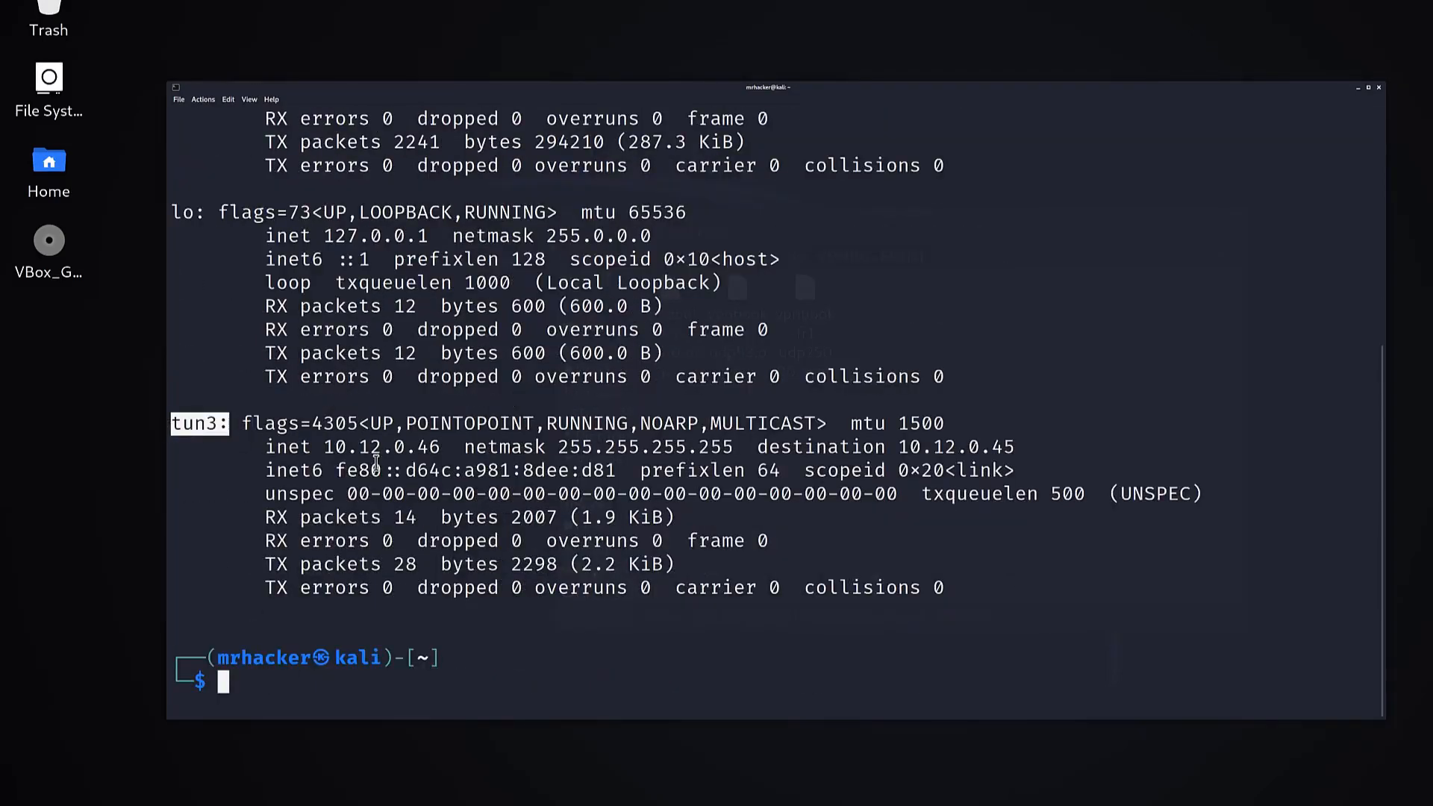
{"action": "left_click_drag", "start_coordinate": [325, 451], "coordinate": [446, 458]}
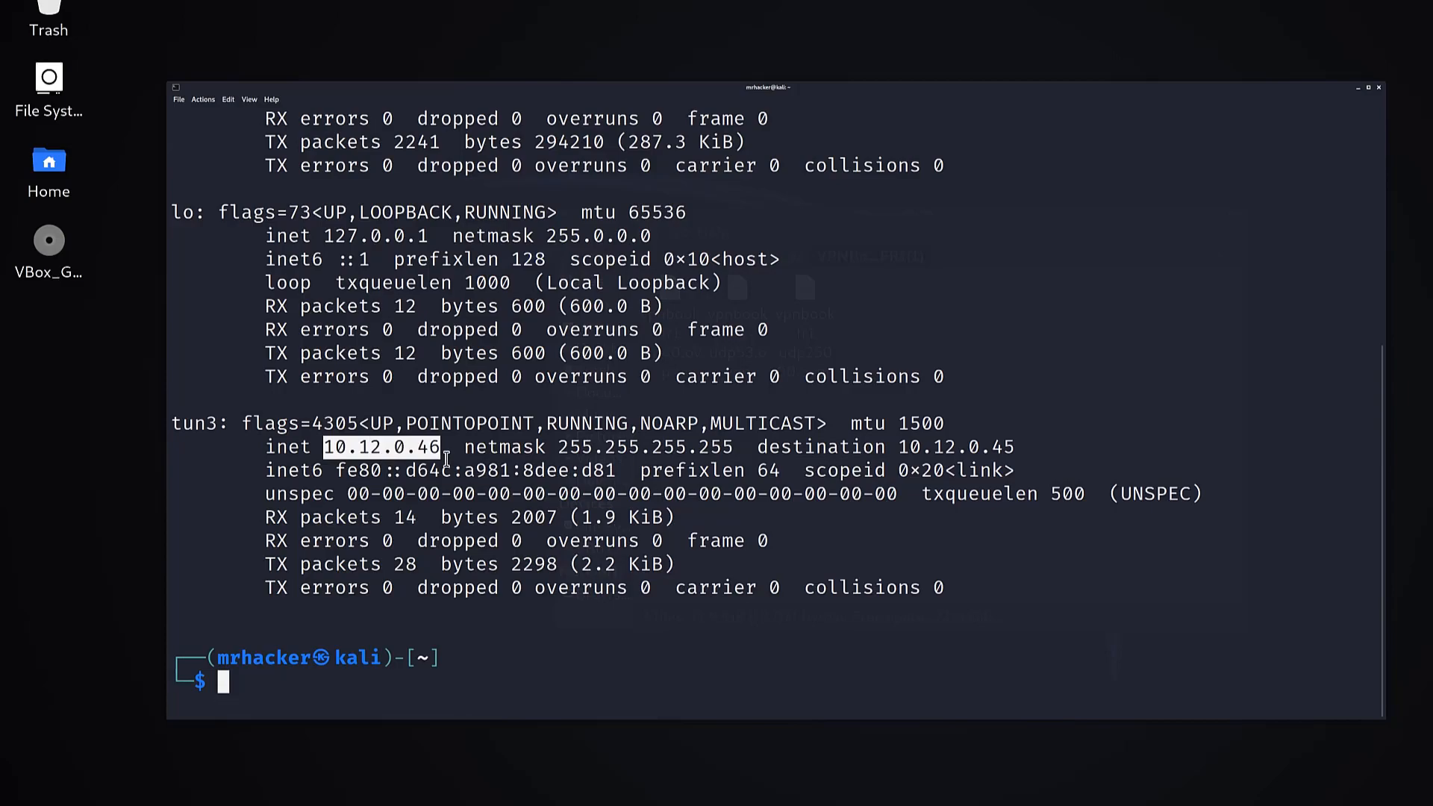
Highlight the tun3 interface name in the ifconfig output and clear the selection.
{"action": "left_click_drag", "start_coordinate": [244, 433], "coordinate": [144, 435]}
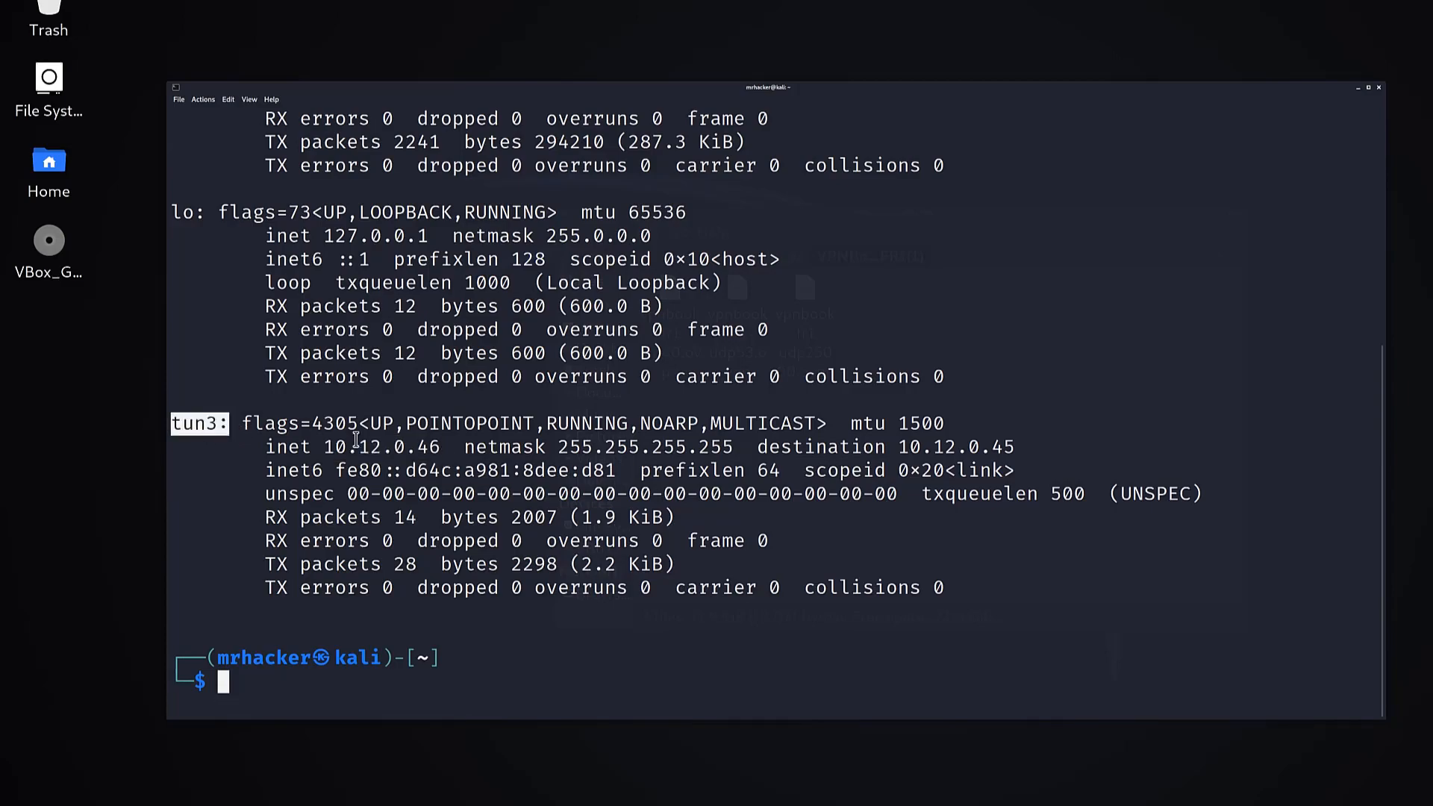
{"action": "left_click", "coordinate": [356, 441]}
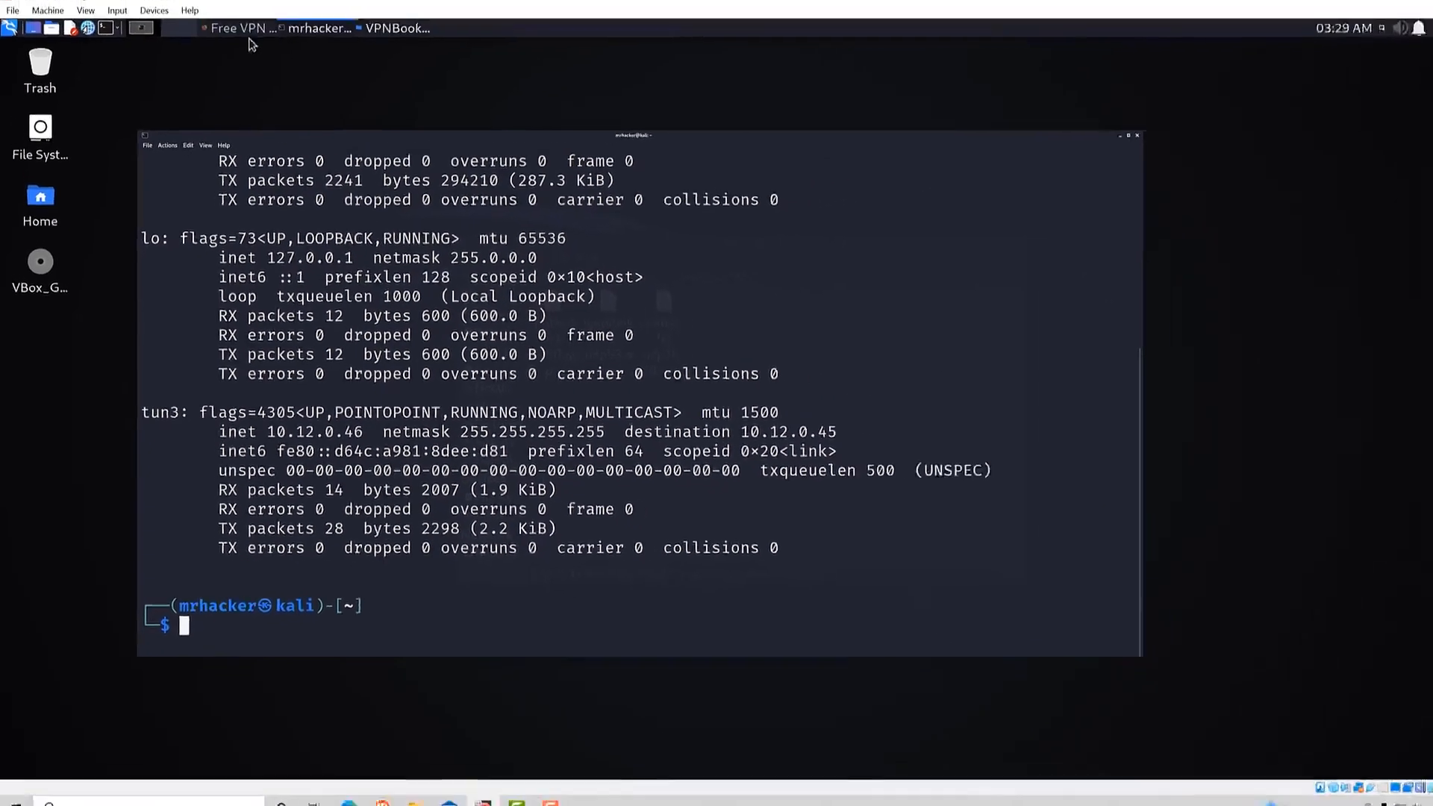
Switch to Firefox, search for "what is my ip" in a new tab, and examine the public IP address shown in the results.
{"action": "left_click", "coordinate": [228, 39]}
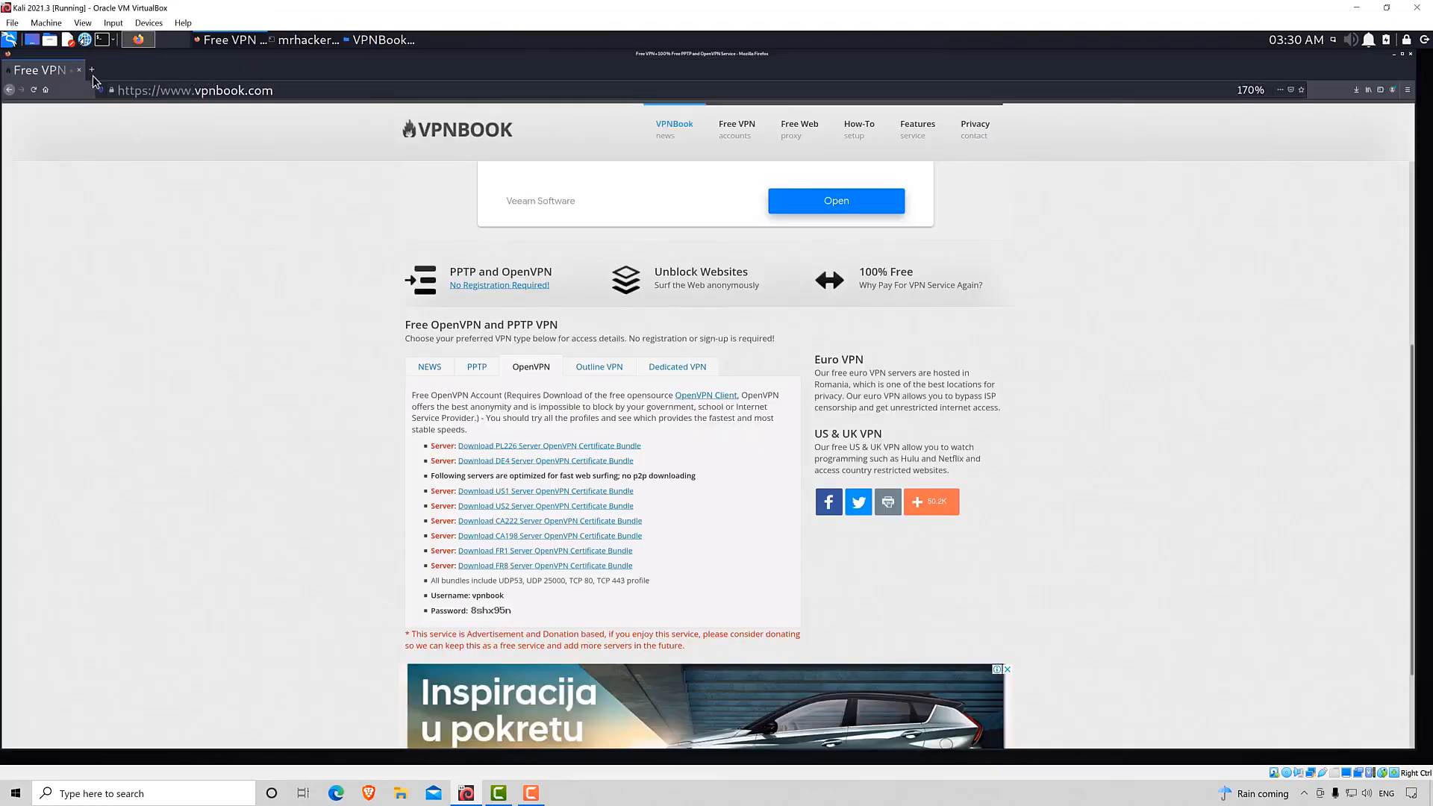
{"action": "left_click", "coordinate": [94, 74]}
{"action": "type", "text": "w"}
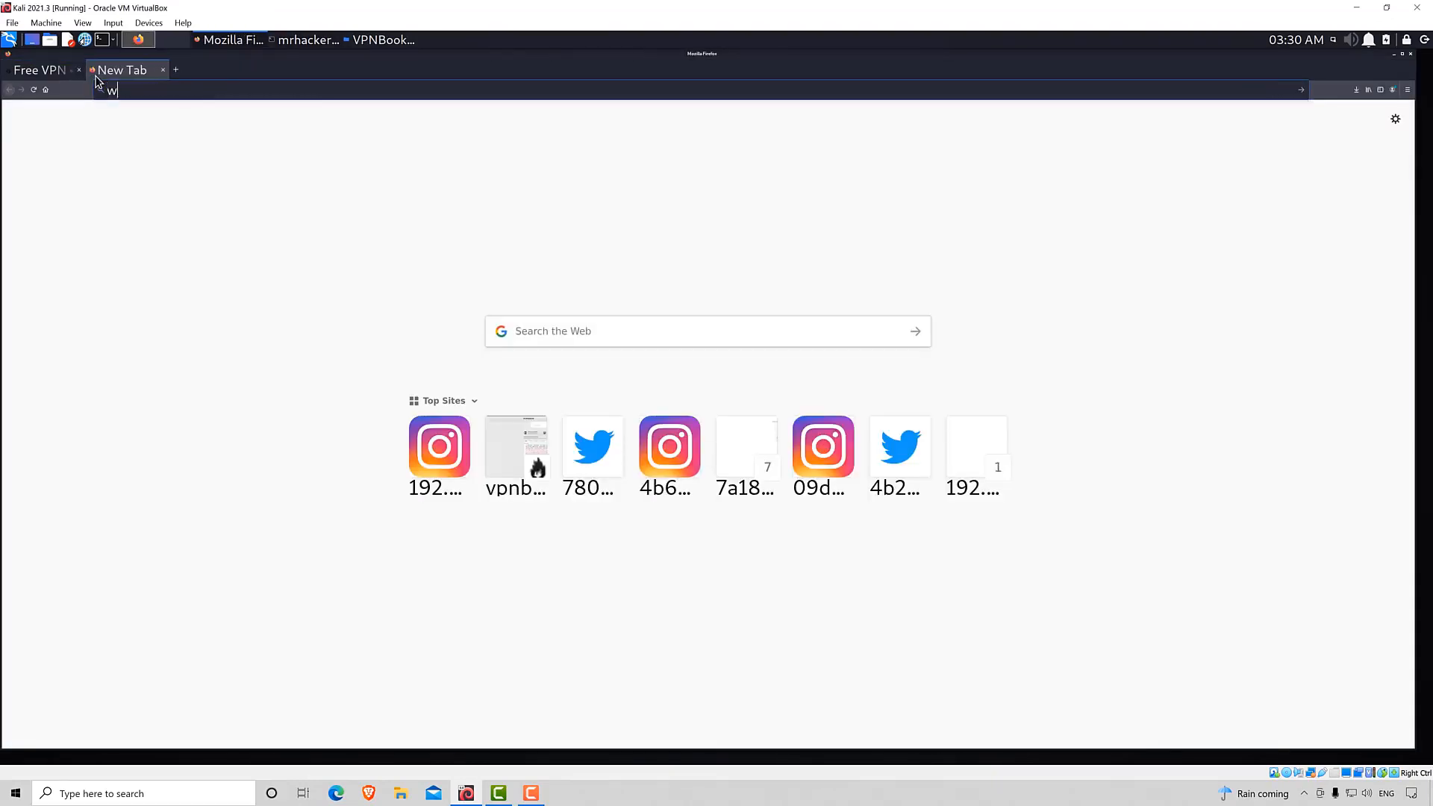
{"action": "type", "text": "hat is my ip"}
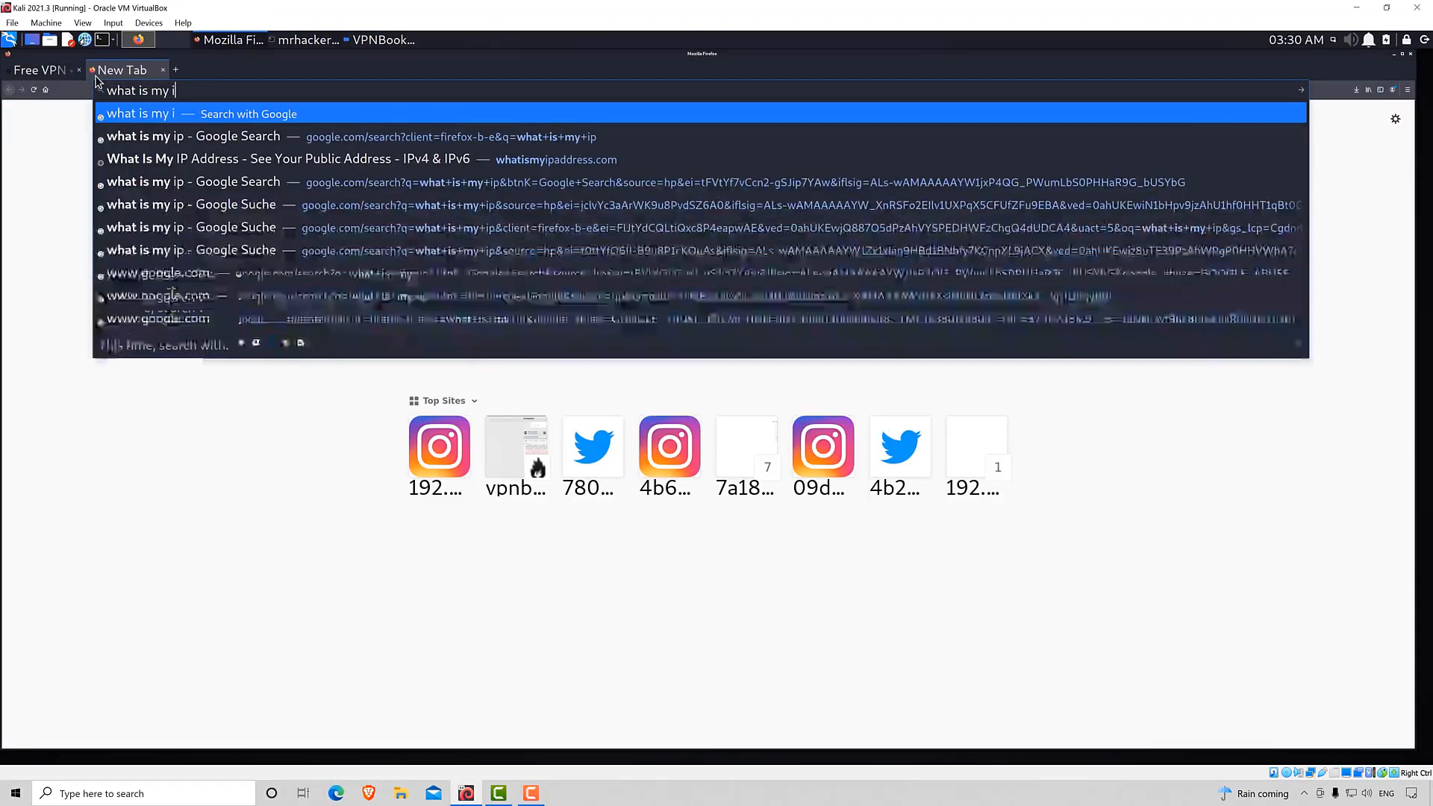
{"action": "key", "text": "Return"}
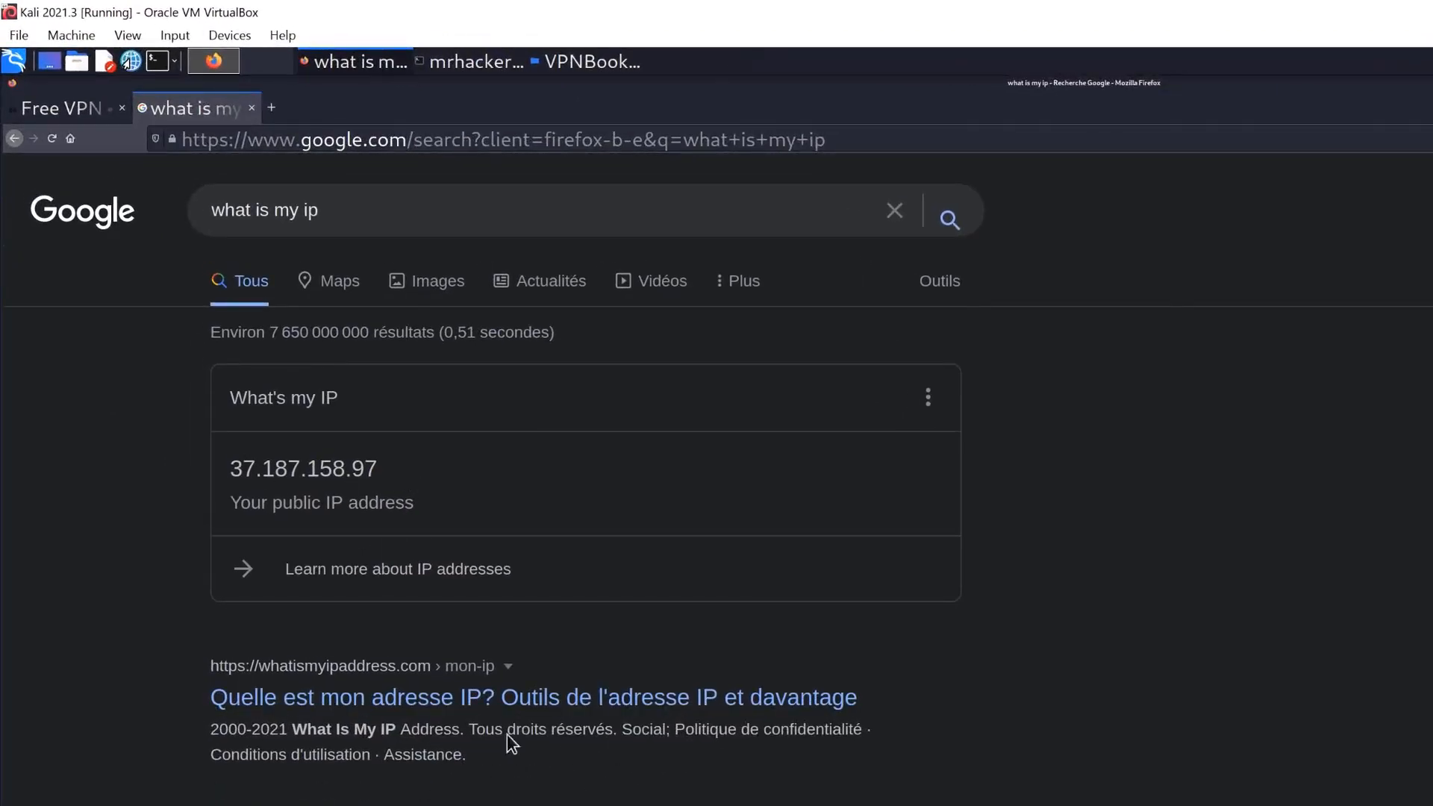
{"action": "left_click_drag", "start_coordinate": [396, 475], "coordinate": [212, 475]}
{"action": "left_click", "coordinate": [587, 476]}
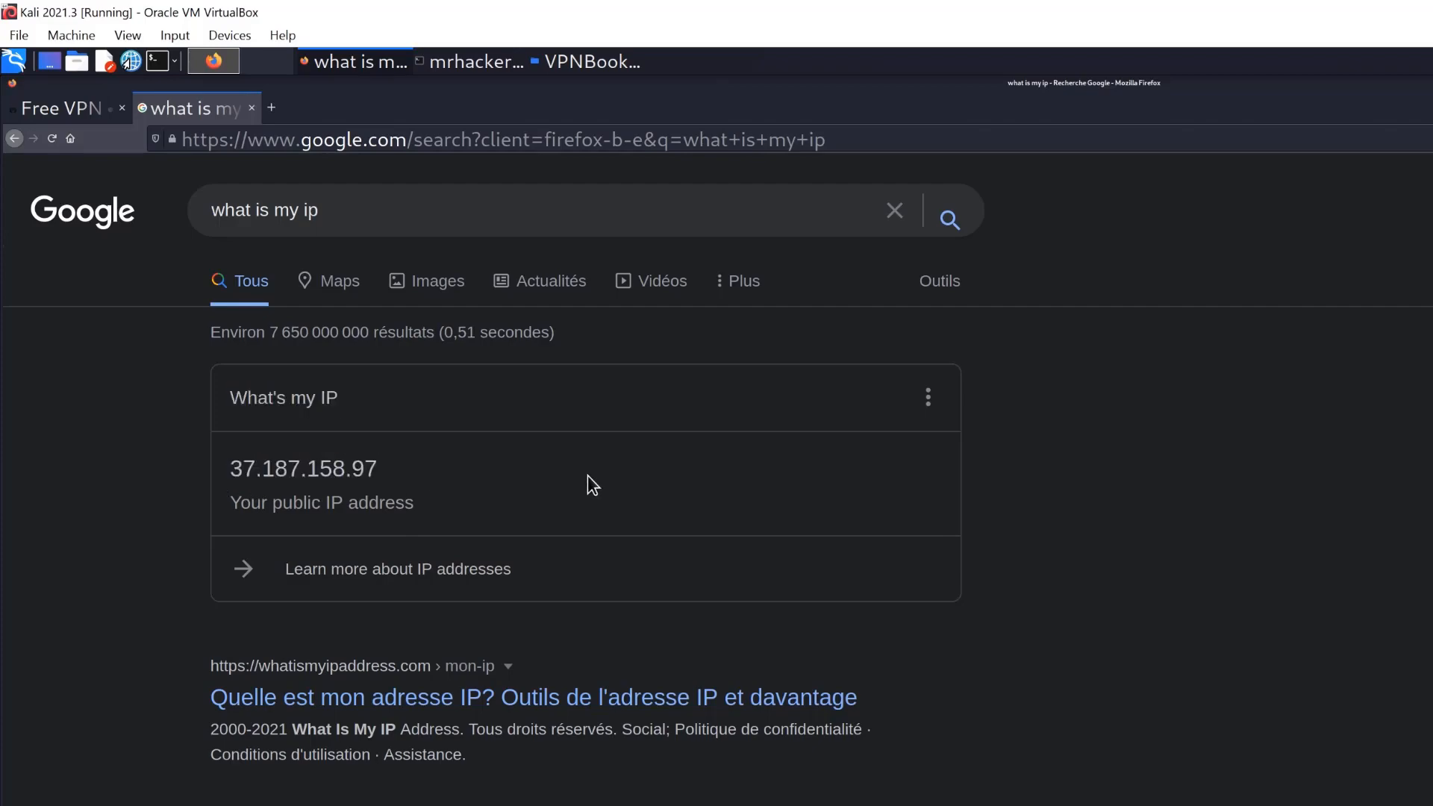